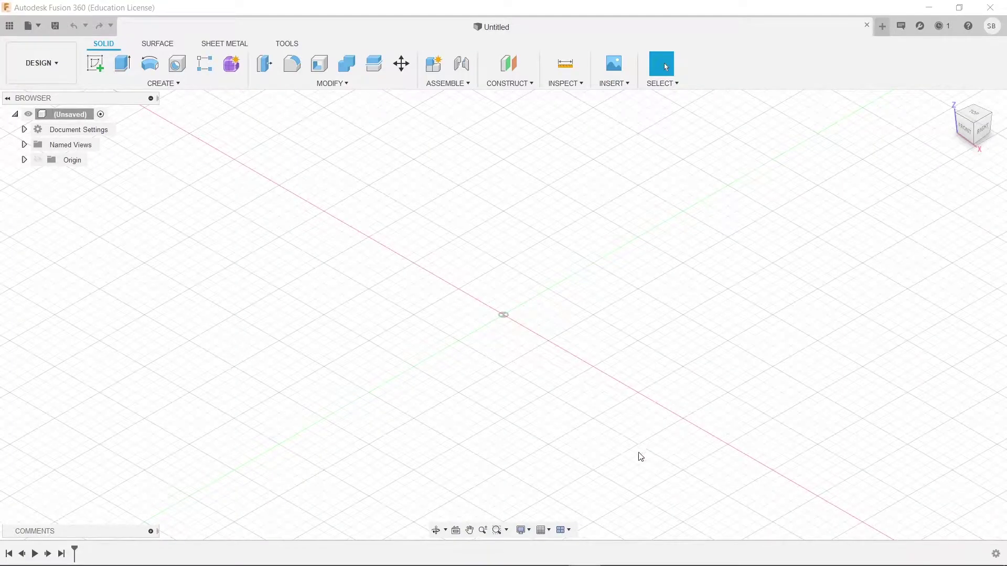
- Bring the flanged spool reference drawing in front of the empty Fusion design
{"action": "left_click", "coordinate": [649, 559]}
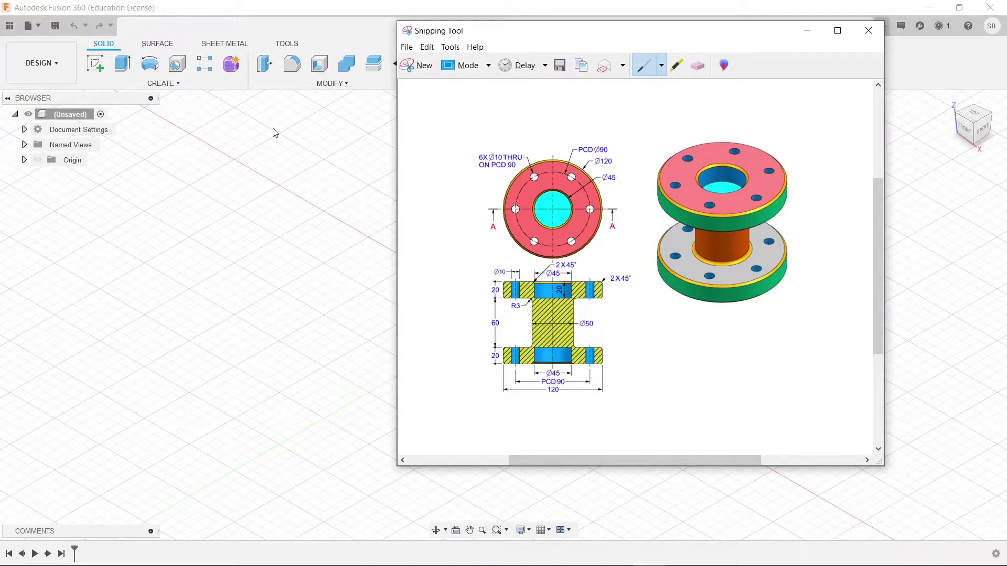
{"action": "left_click", "coordinate": [163, 83]}
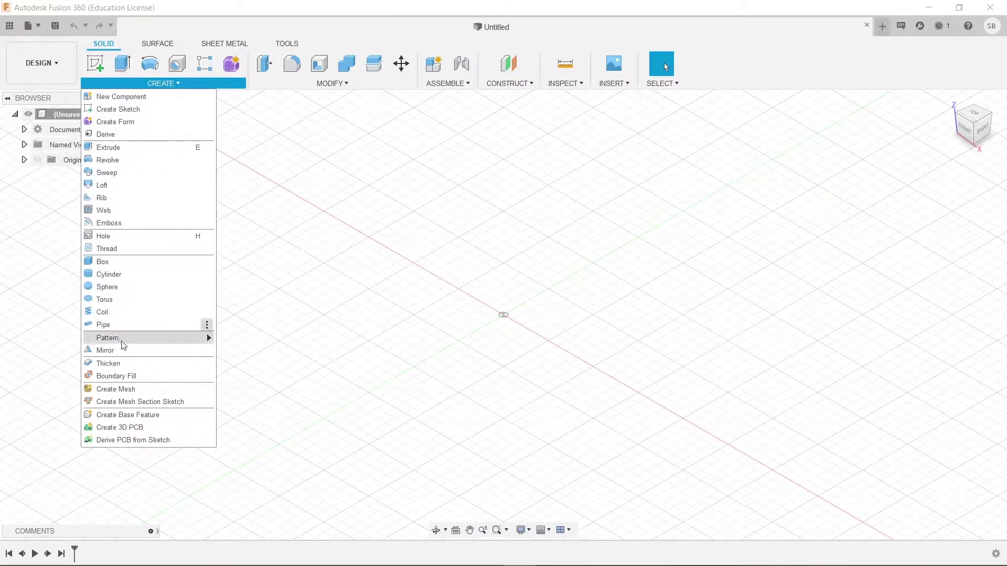
{"action": "mouse_move", "coordinate": [123, 340]}
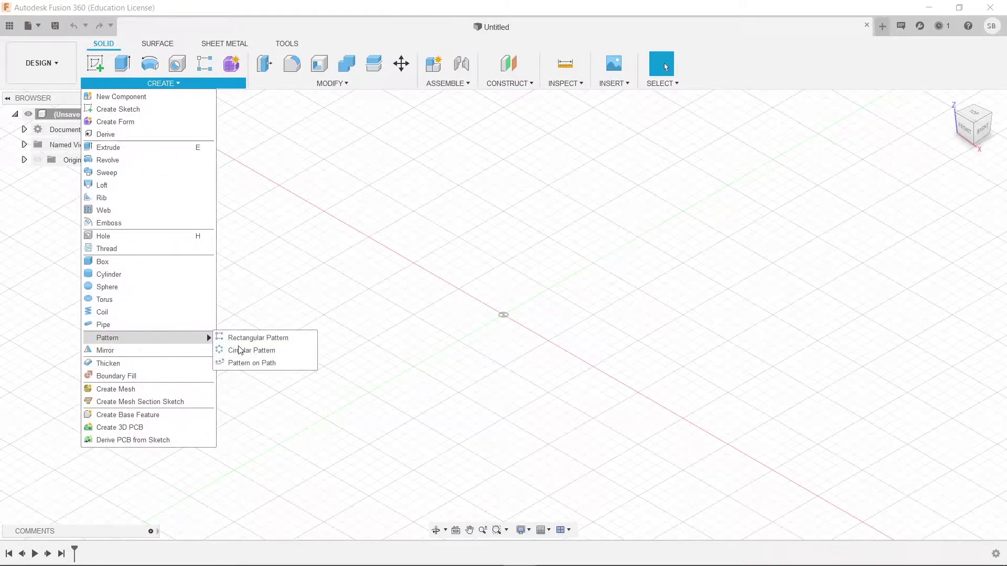
{"action": "left_click", "coordinate": [407, 342]}
{"action": "left_click", "coordinate": [648, 553]}
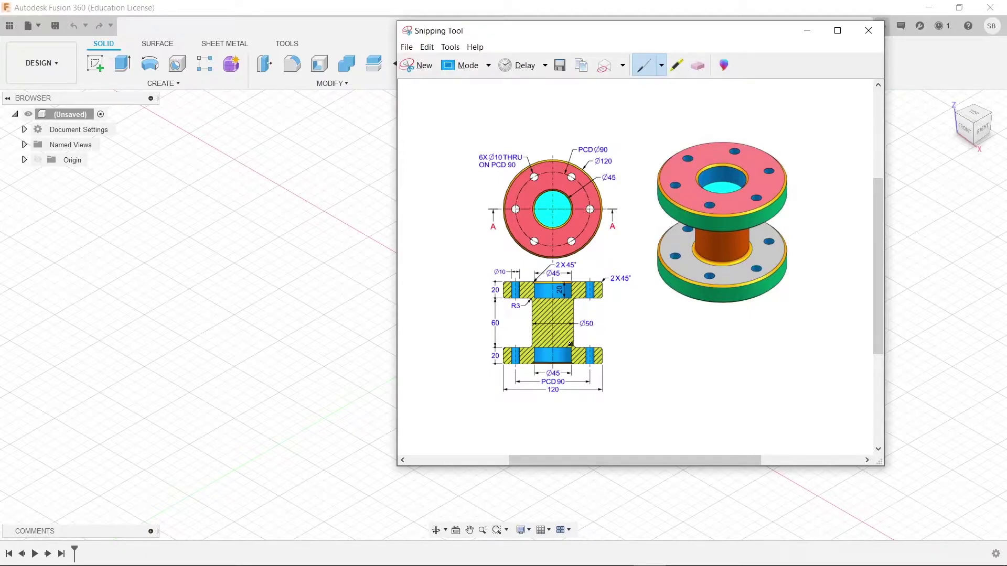
- Trace the spool section's centre line in blue on the drawing, then move the Snipping Tool window aside
{"action": "mouse_move", "coordinate": [610, 325]}
{"action": "left_mouse_down"}
{"action": "mouse_move", "coordinate": [642, 336]}
{"action": "mouse_move", "coordinate": [649, 319]}
{"action": "left_mouse_up"}
{"action": "left_click", "coordinate": [697, 65]}
{"action": "left_click", "coordinate": [627, 321]}
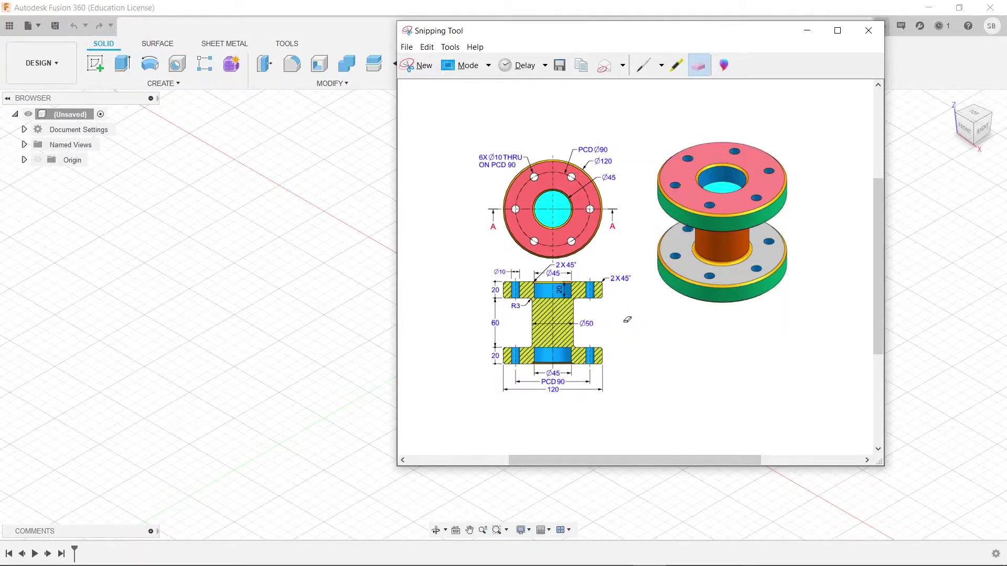
{"action": "left_click", "coordinate": [643, 65]}
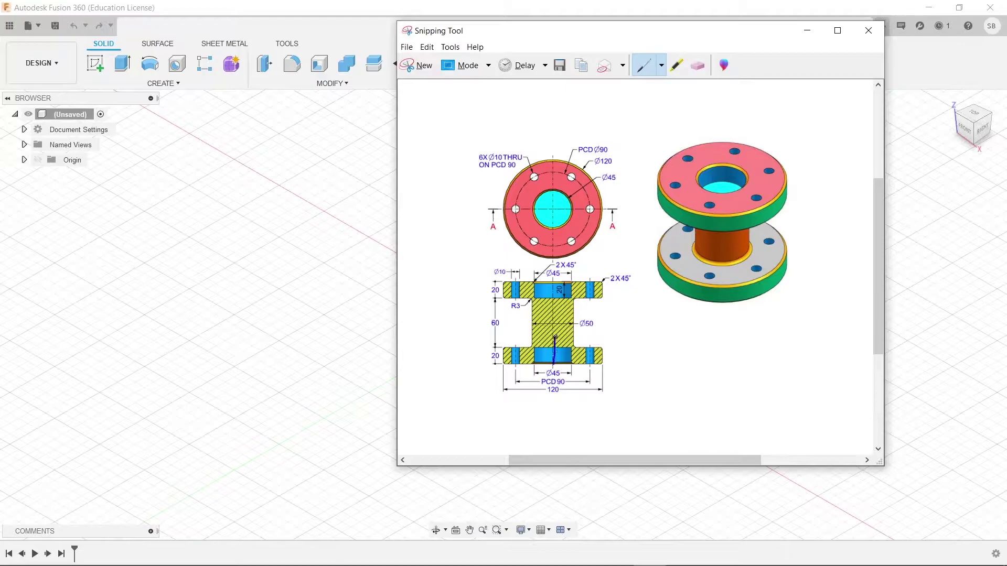
{"action": "left_click_drag", "start_coordinate": [552, 287], "coordinate": [554, 326]}
{"action": "left_click_drag", "start_coordinate": [662, 30], "coordinate": [1006, 16]}
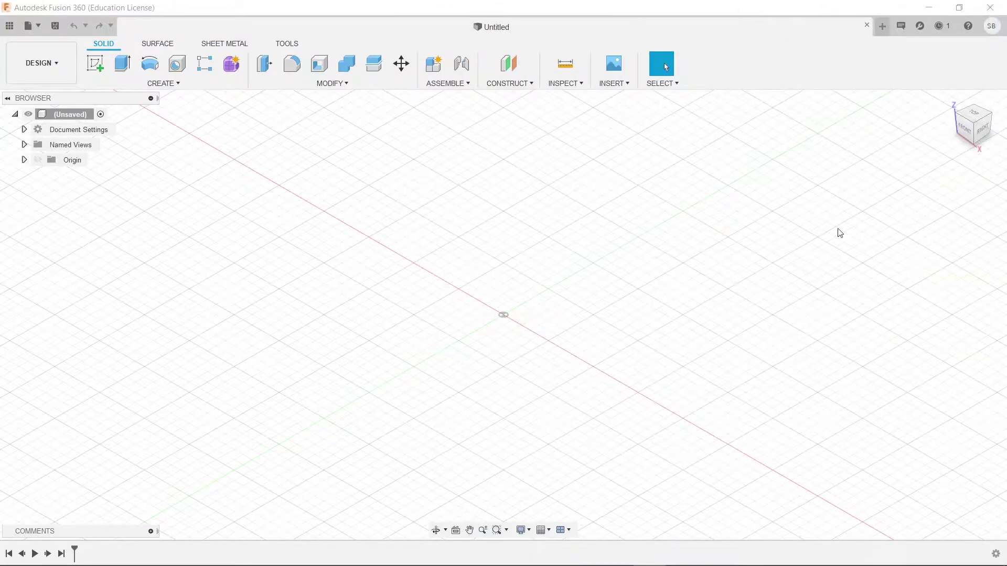
- On the XZ plane, sketch a 100 mm vertical construction line rising from the origin
{"action": "left_click", "coordinate": [95, 64]}
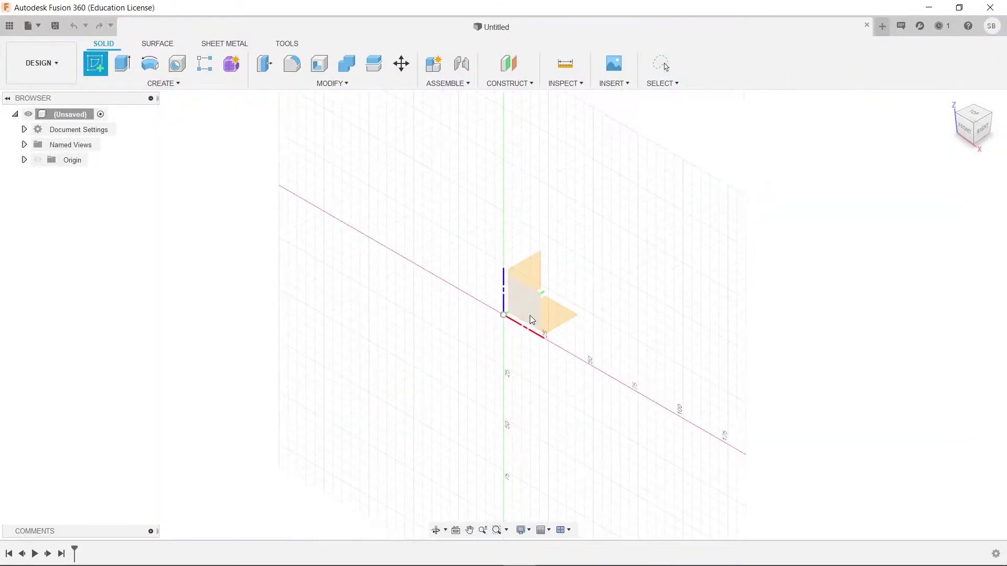
{"action": "left_click", "coordinate": [532, 320]}
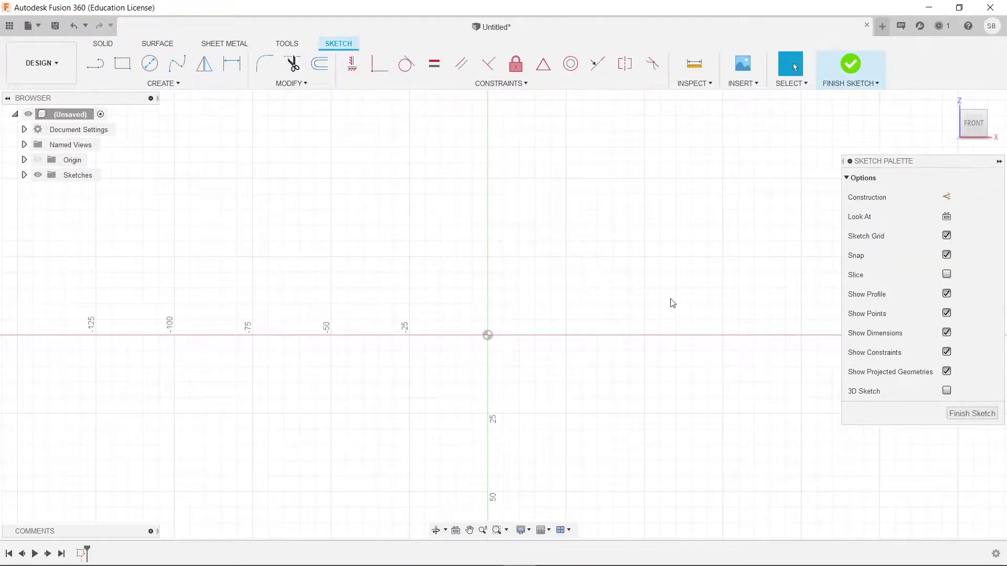
{"action": "left_click", "coordinate": [97, 74]}
{"action": "key", "text": "x"}
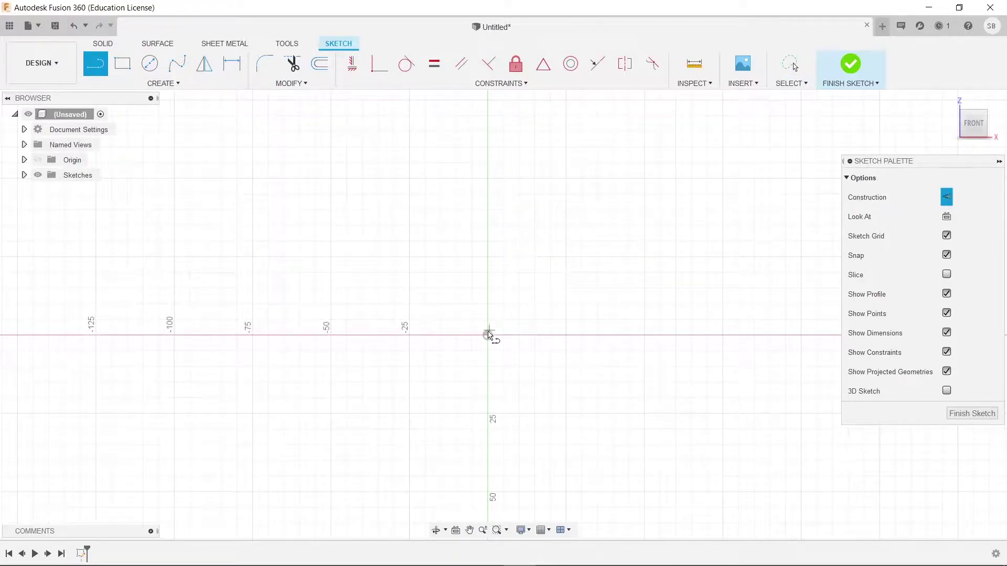
{"action": "left_click", "coordinate": [487, 335]}
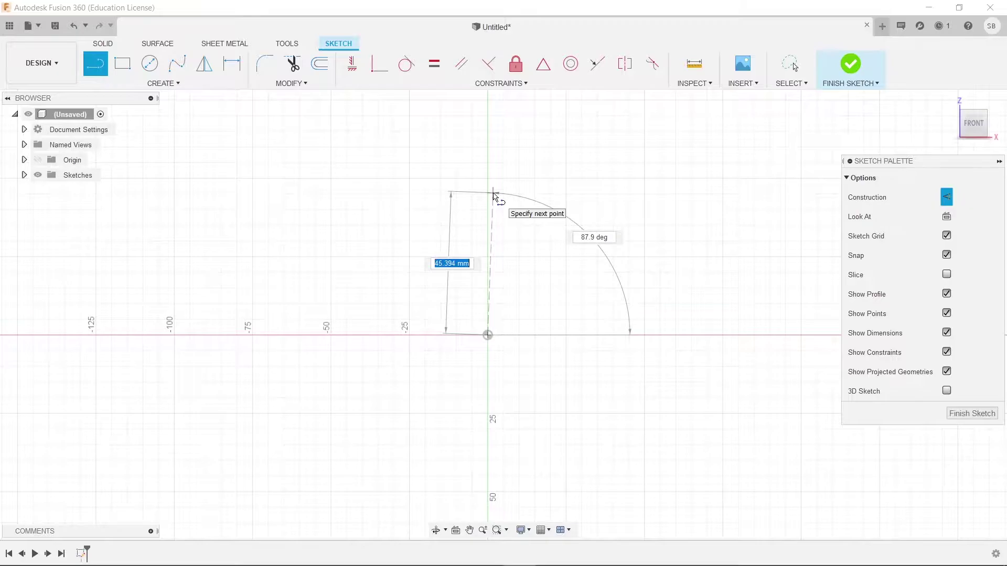
{"action": "type", "text": "100"}
{"action": "key", "text": "Tab"}
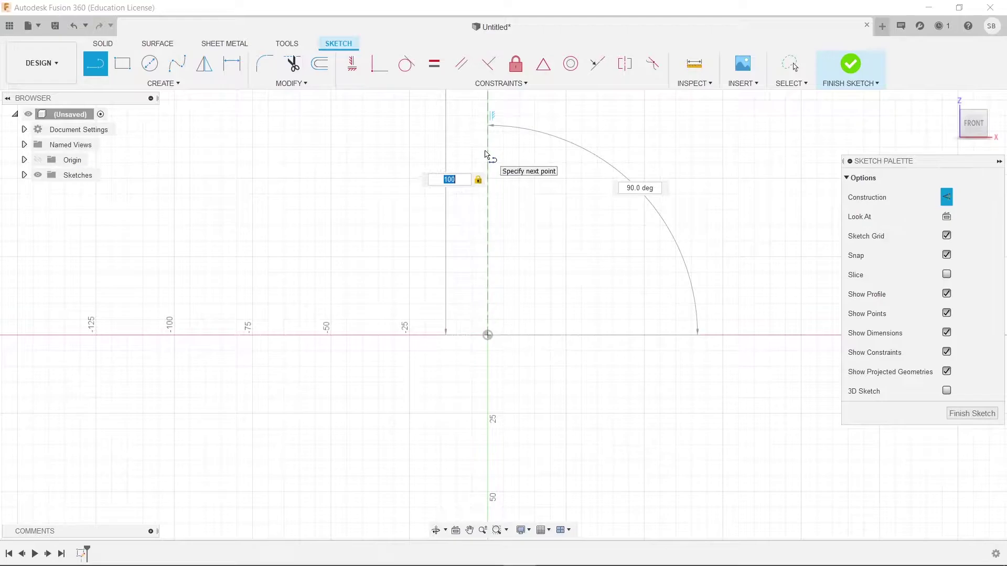
{"action": "left_click", "coordinate": [487, 155]}
{"action": "scroll", "coordinate": [644, 232], "scroll_direction": "down", "scroll_amount": 3}
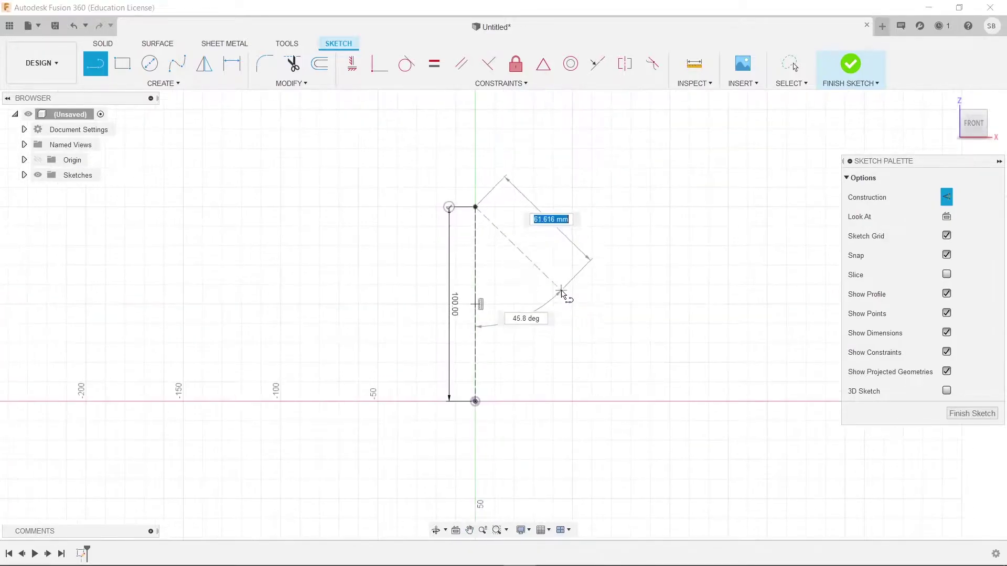
{"action": "key", "text": "Escape"}
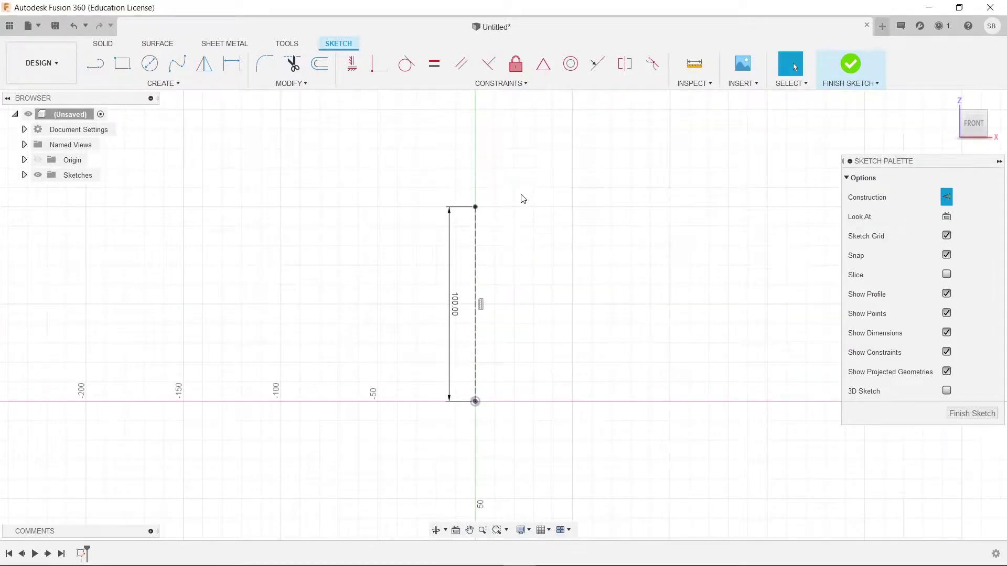
{"action": "scroll", "coordinate": [524, 204], "scroll_direction": "up", "scroll_amount": 2}
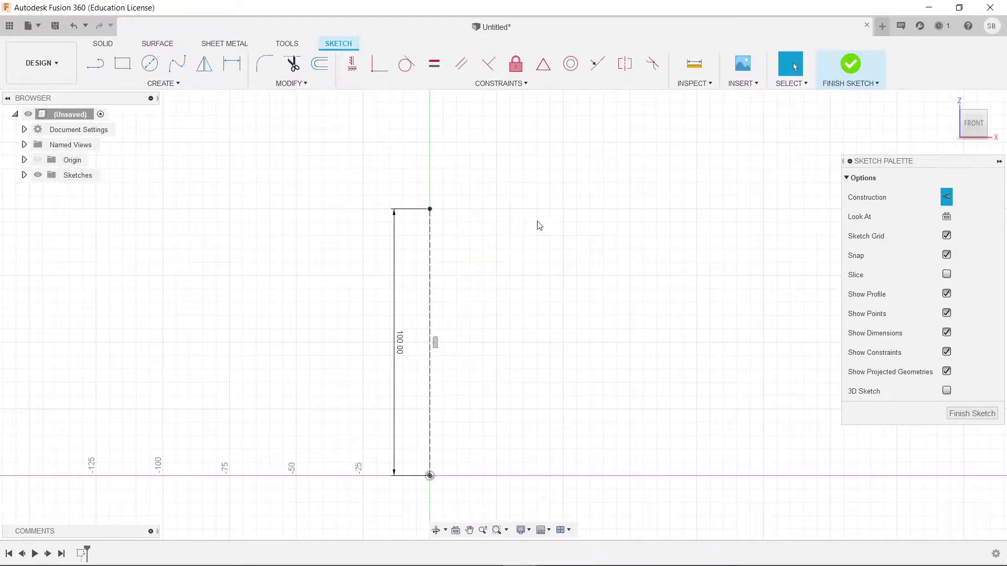
{"action": "left_click", "coordinate": [95, 64]}
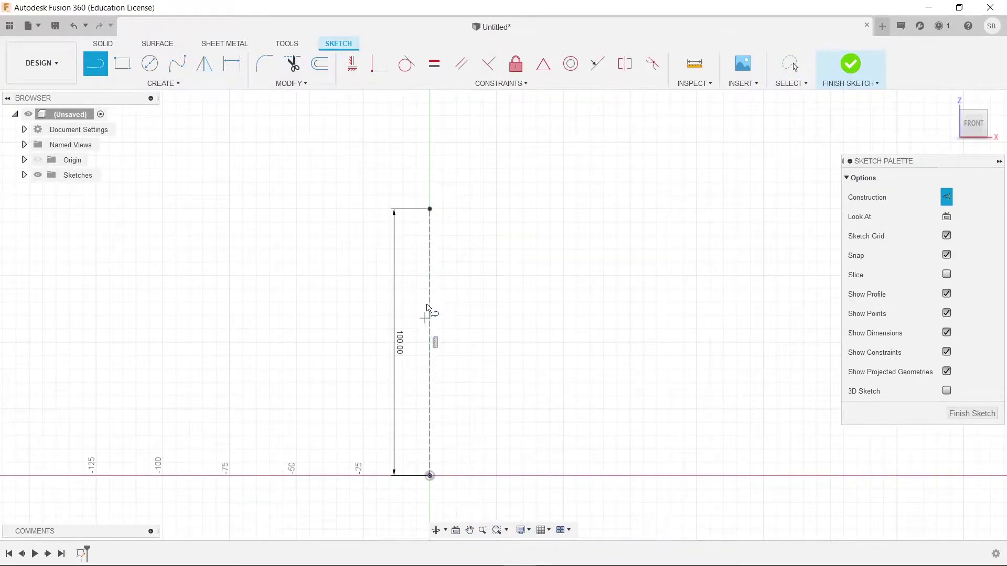
- Start the outline on the axis and draw the upper flange's stepped edges
{"action": "left_click", "coordinate": [429, 261]}
{"action": "key", "text": "Escape"}
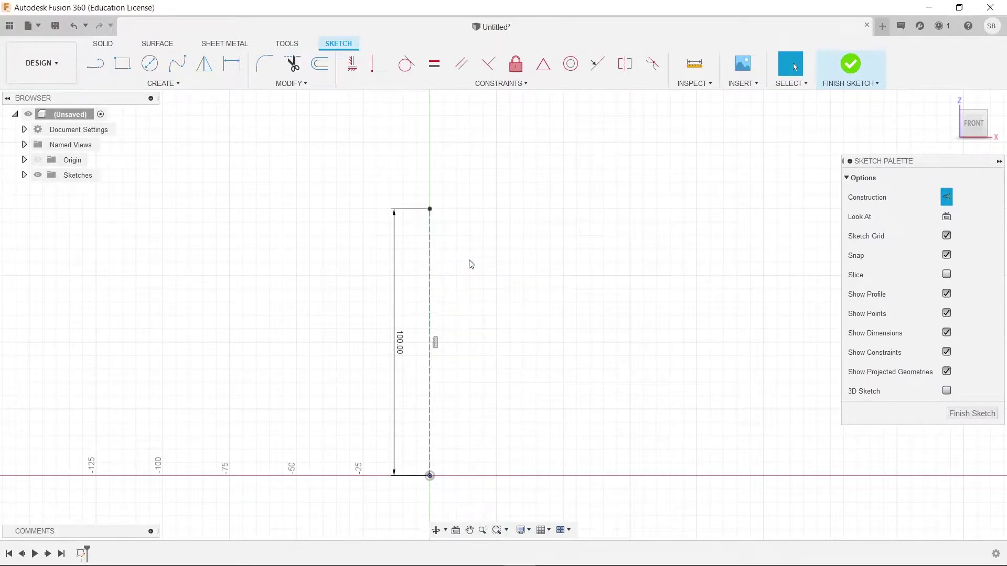
{"action": "left_click", "coordinate": [95, 63]}
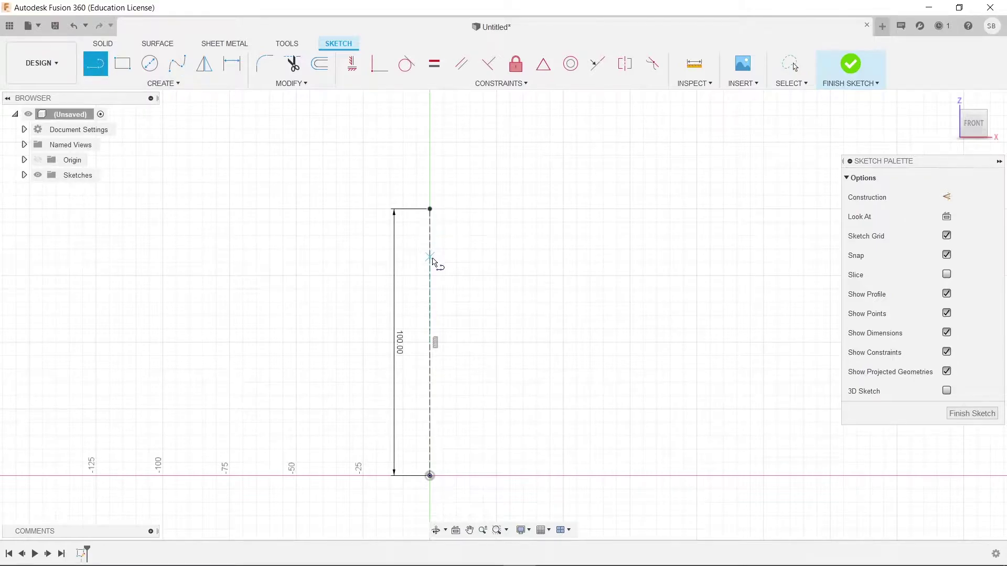
{"action": "left_click", "coordinate": [429, 261]}
{"action": "left_click", "coordinate": [477, 262]}
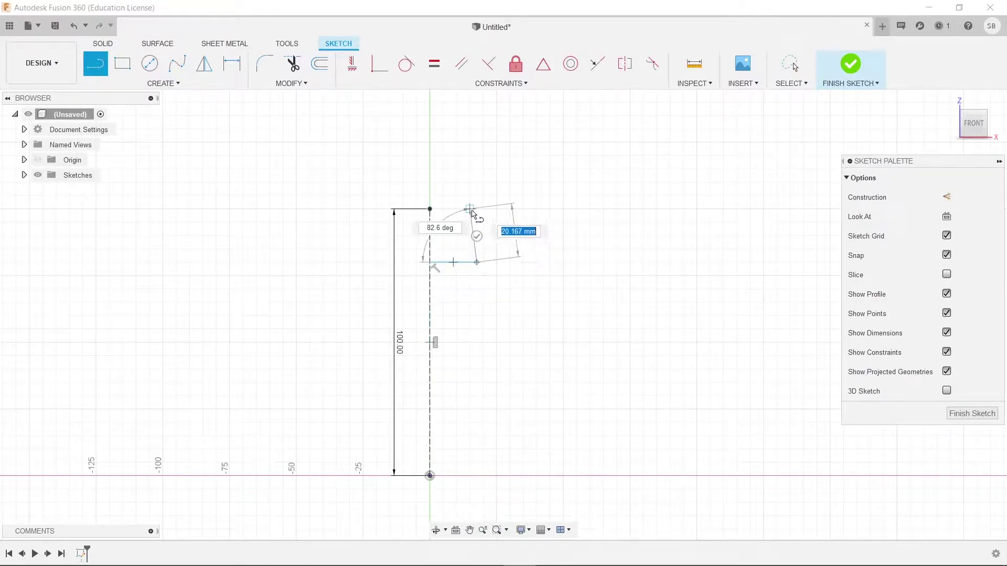
{"action": "left_click", "coordinate": [477, 209]}
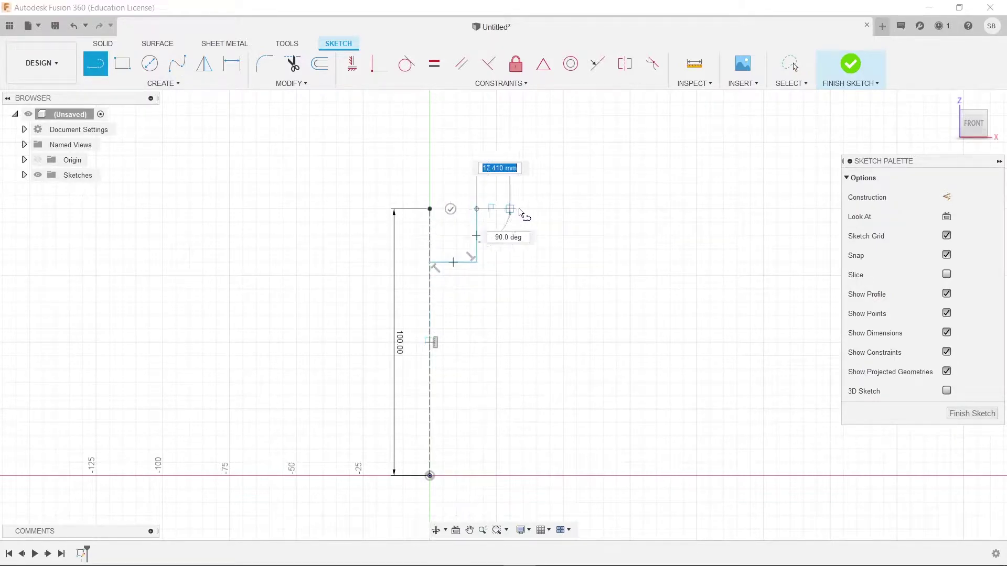
{"action": "left_click", "coordinate": [550, 209]}
{"action": "left_click", "coordinate": [550, 249]}
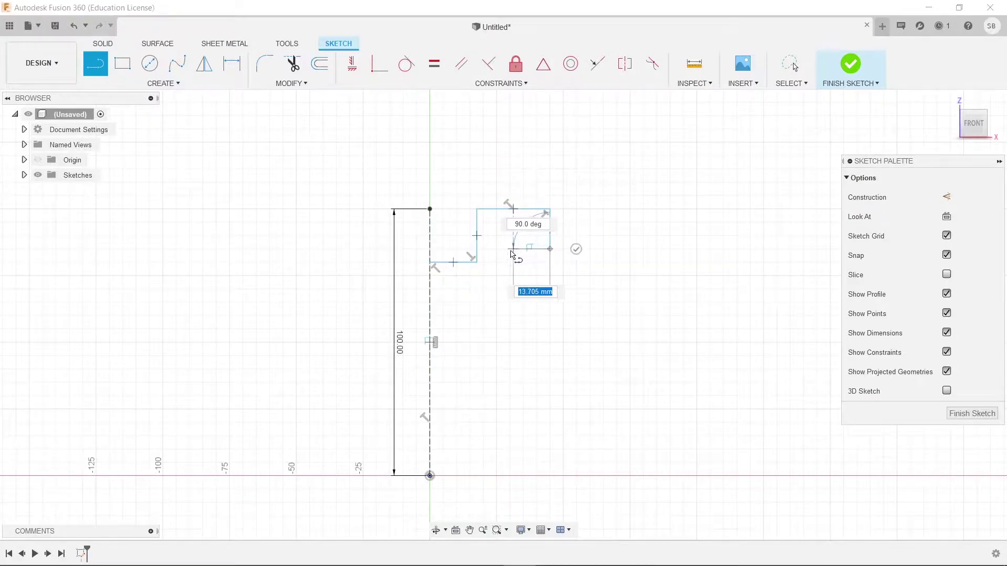
{"action": "left_click", "coordinate": [496, 248]}
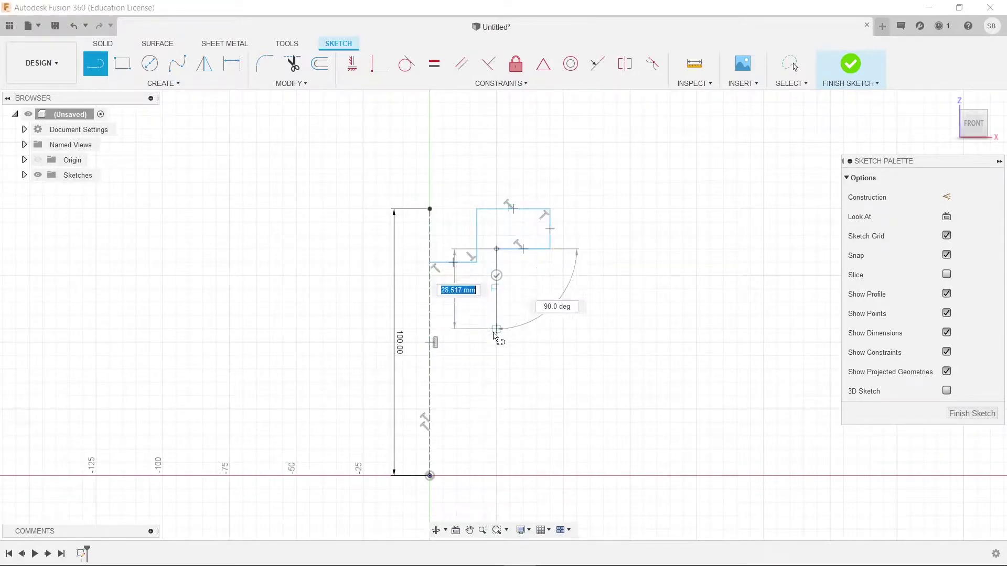
- Continue the outline down the hub, around the lower flange and bore step, closing it at the start
{"action": "left_click", "coordinate": [496, 449]}
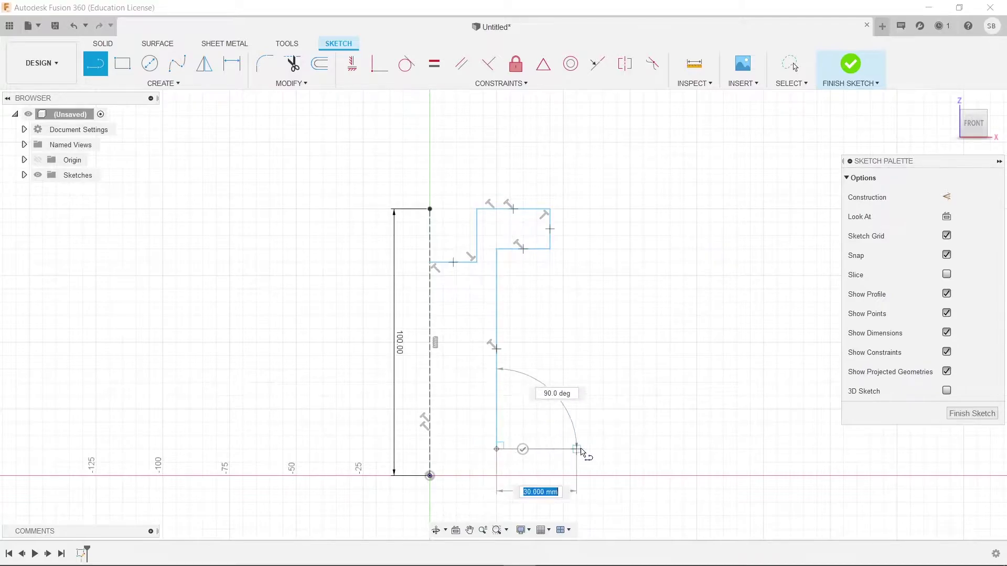
{"action": "left_click", "coordinate": [550, 449]}
{"action": "left_click", "coordinate": [550, 475]}
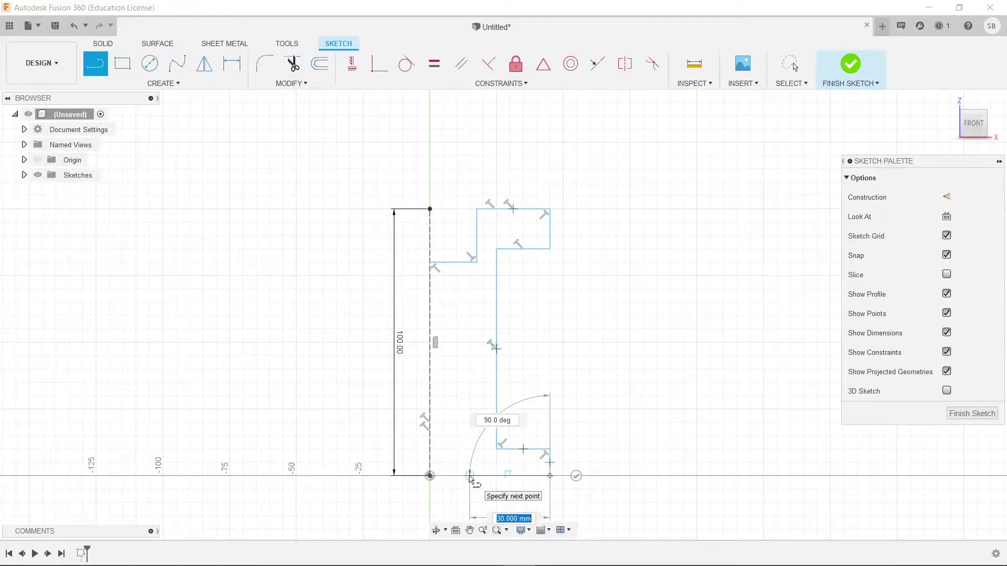
{"action": "left_click", "coordinate": [470, 476]}
{"action": "left_click", "coordinate": [470, 435]}
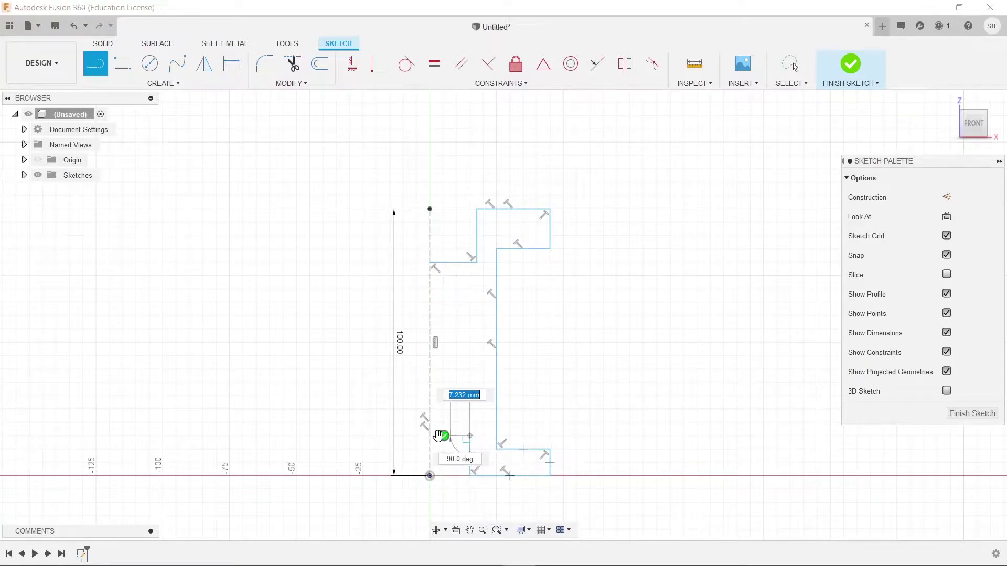
{"action": "left_click", "coordinate": [430, 436]}
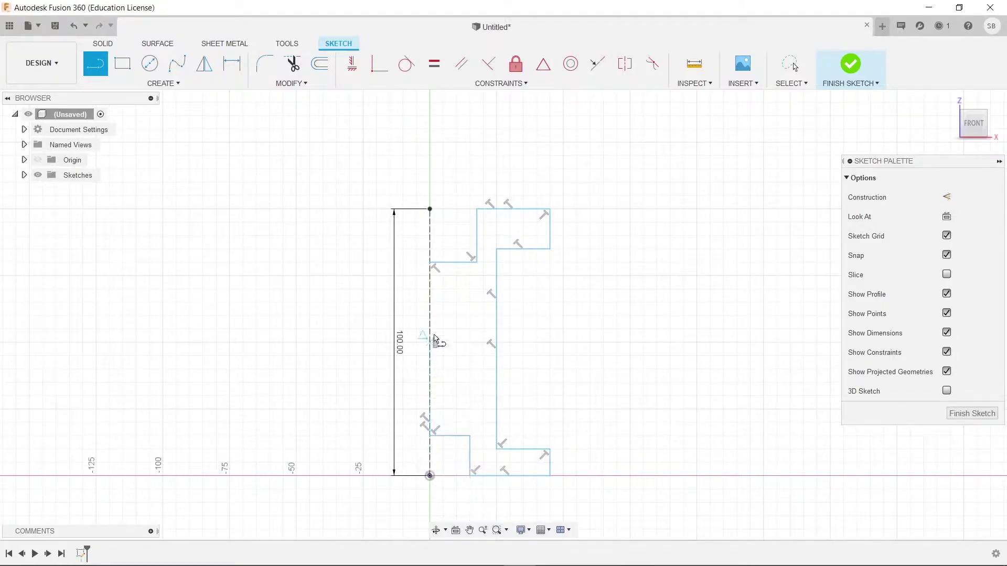
{"action": "left_click", "coordinate": [431, 259]}
{"action": "key", "text": "Escape"}
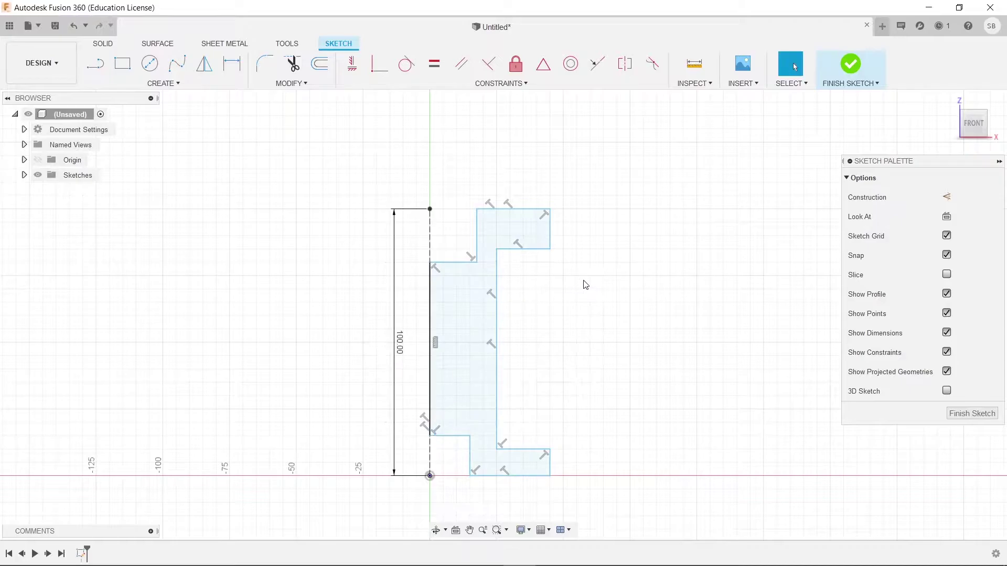
- Dimension the upper step 20 mm tall and link the lower step's height to it with d2
{"action": "scroll", "coordinate": [586, 284], "scroll_direction": "up", "scroll_amount": 1}
{"action": "scroll", "coordinate": [603, 270], "scroll_direction": "up", "scroll_amount": 1}
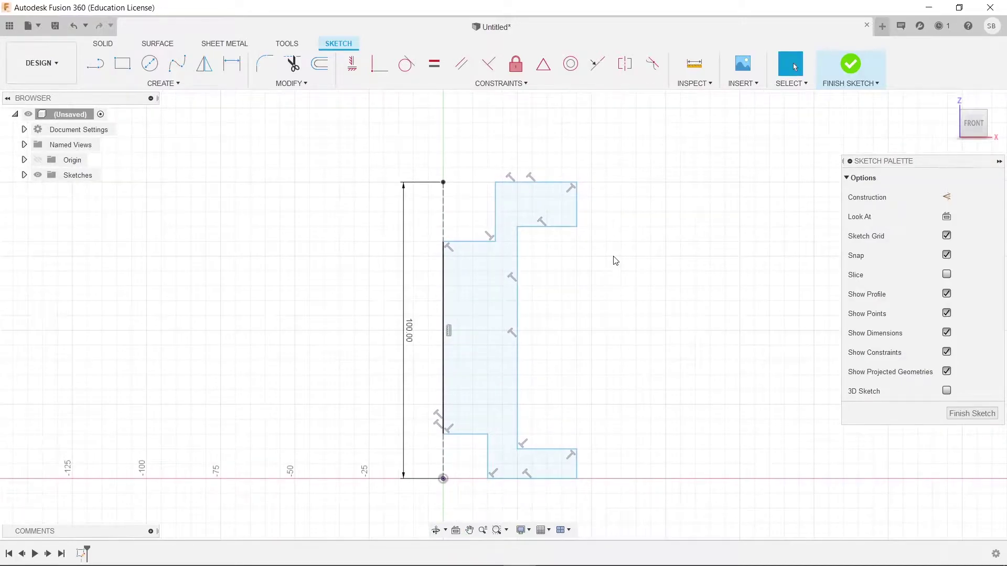
{"action": "key", "text": "d"}
{"action": "left_click", "coordinate": [495, 218]}
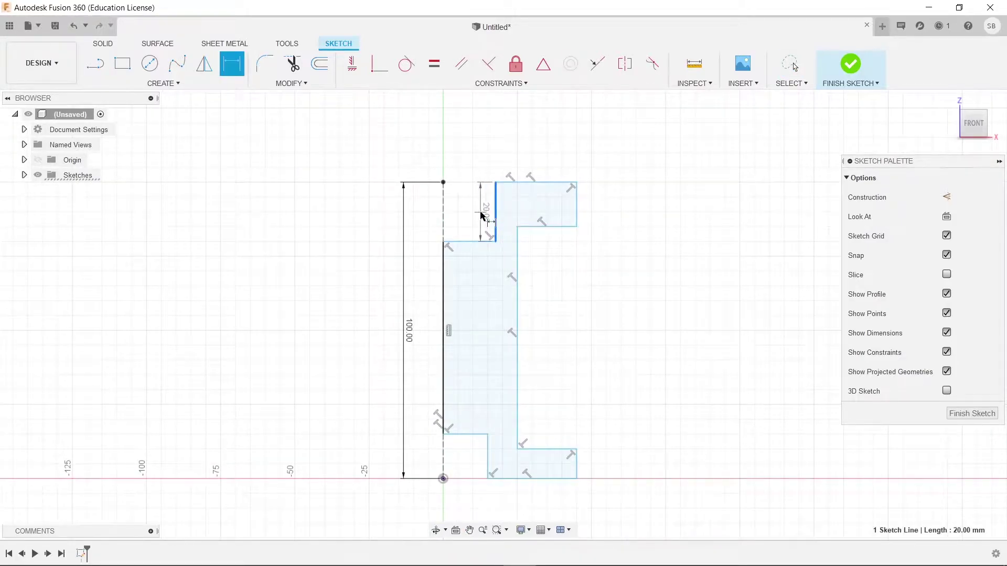
{"action": "left_click", "coordinate": [481, 215]}
{"action": "type", "text": "20"}
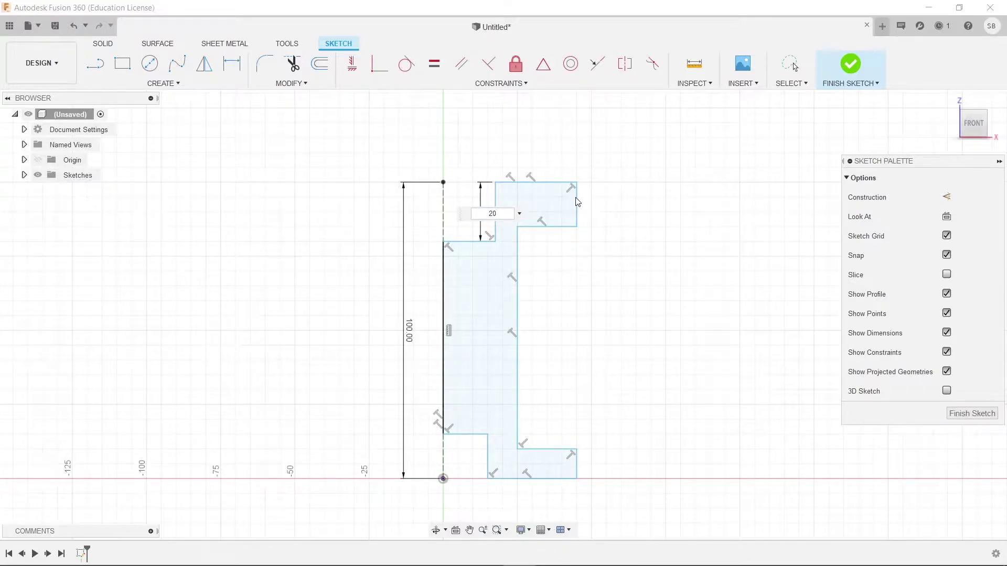
{"action": "key", "text": "Return"}
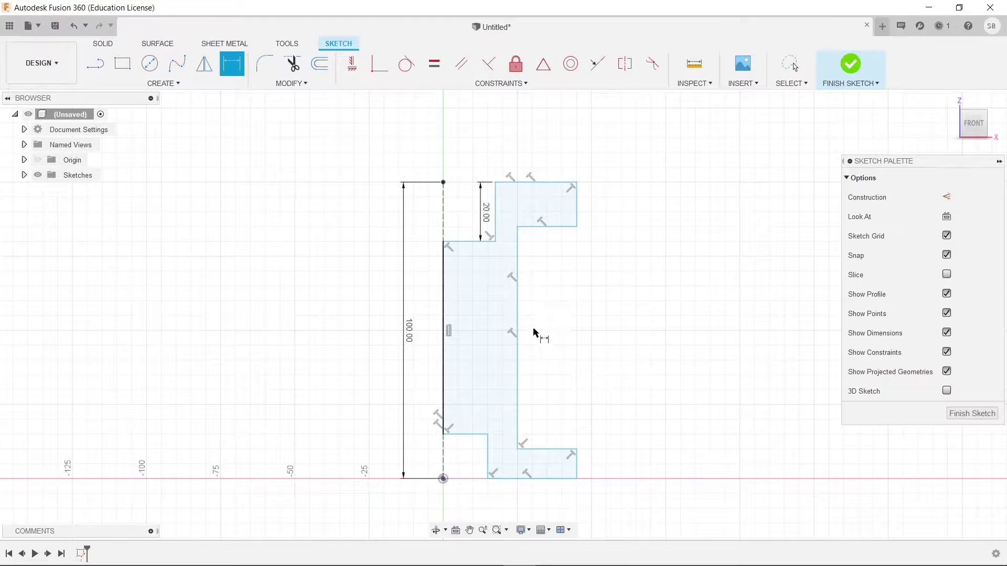
{"action": "left_click", "coordinate": [487, 457]}
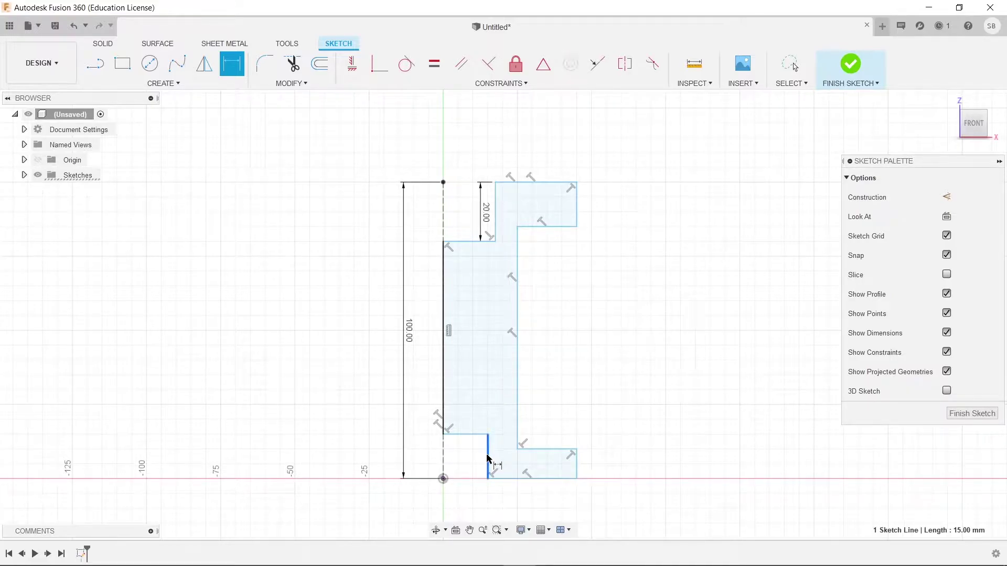
{"action": "left_click", "coordinate": [477, 465]}
{"action": "type", "text": "d2"}
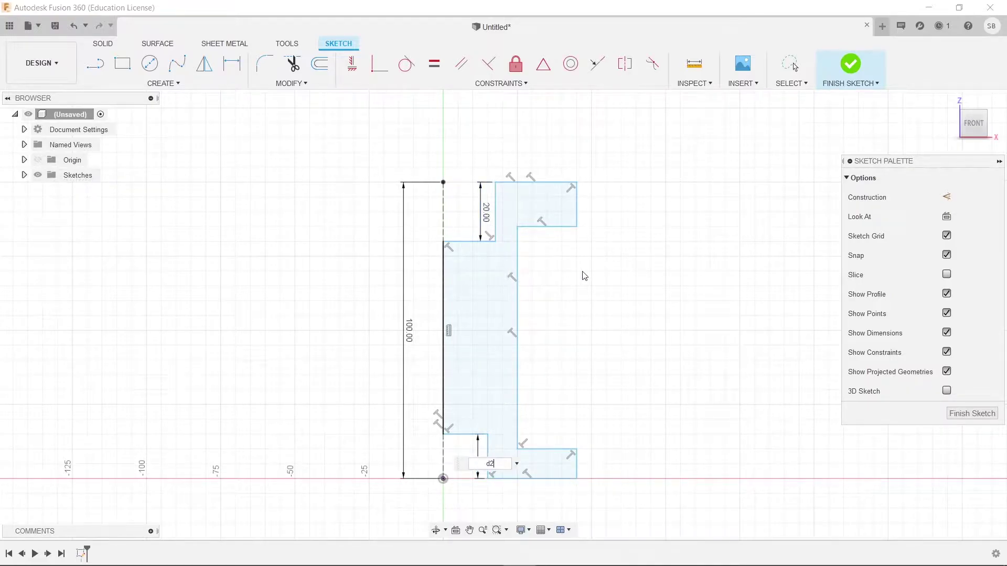
{"action": "key", "text": "Return"}
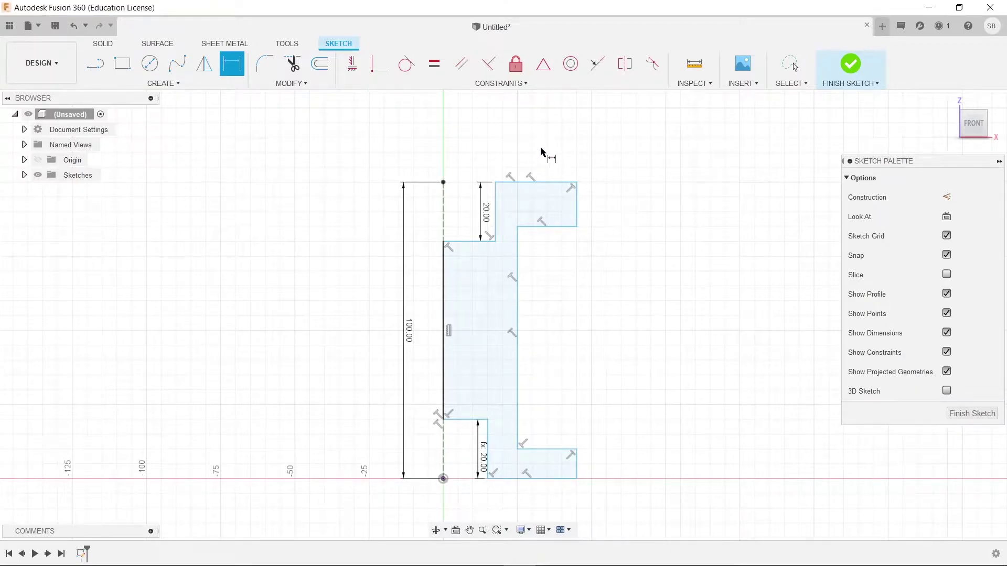
{"action": "key", "text": "Escape"}
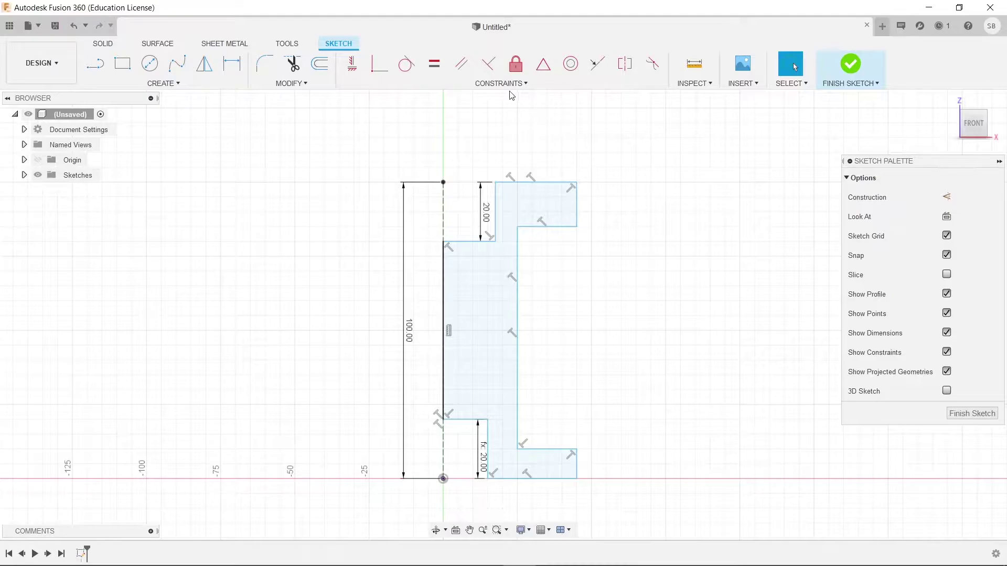
- Constrain the upper and lower flanges' right edges to be collinear
{"action": "left_click", "coordinate": [597, 63]}
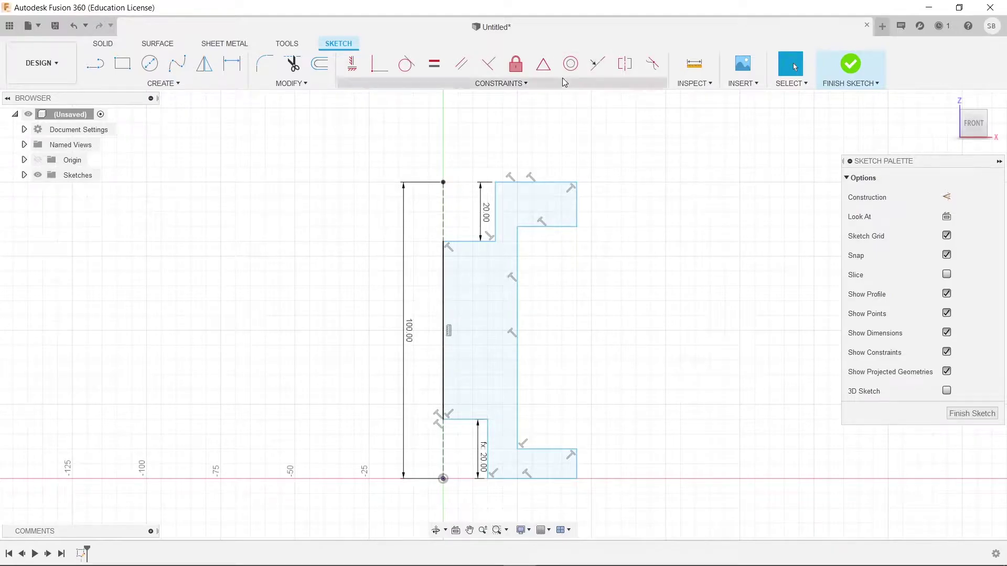
{"action": "left_click", "coordinate": [576, 205]}
{"action": "left_click", "coordinate": [577, 464]}
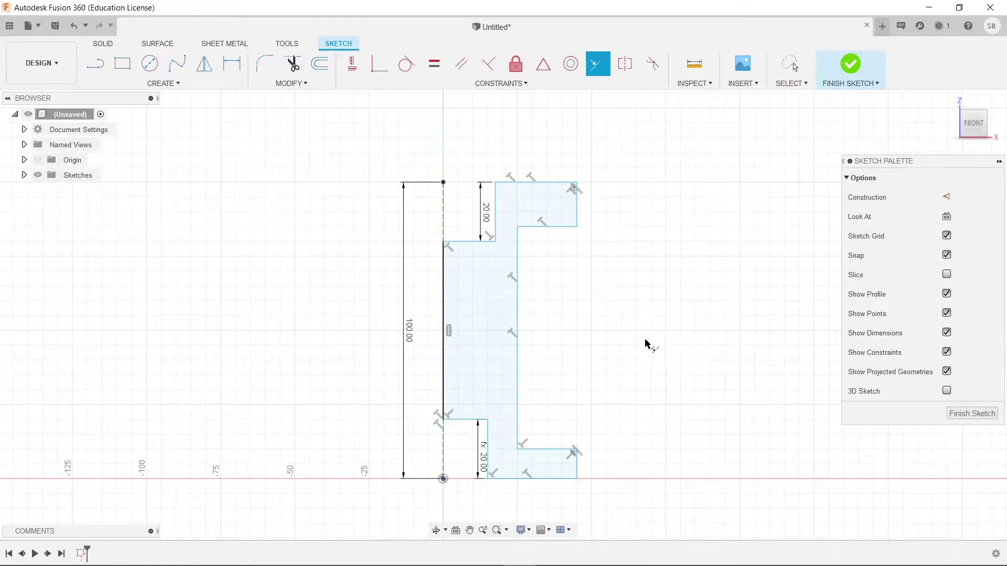
{"action": "key", "text": "Escape"}
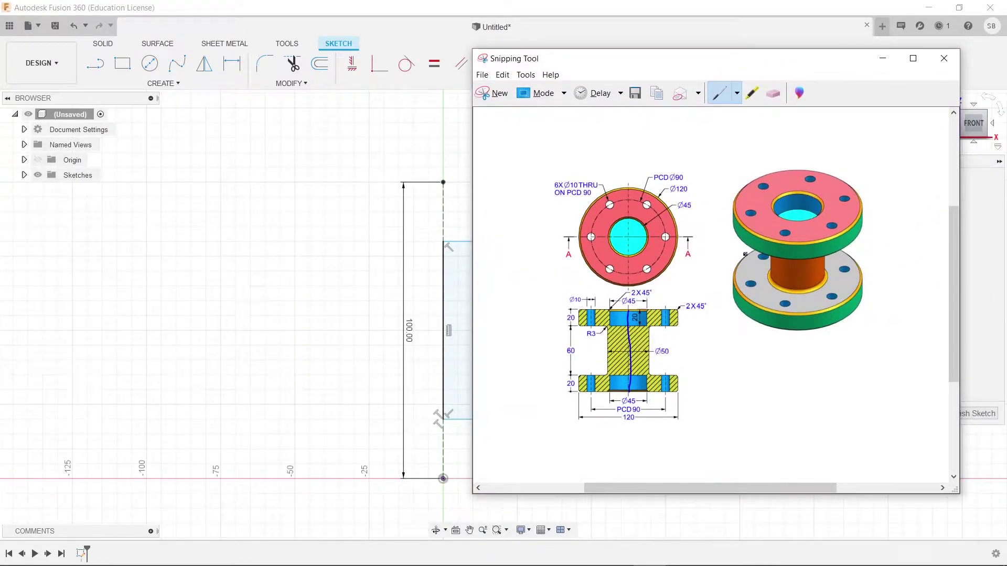
- Dimension the top inner horizontal line as 45/2, giving 22.50 mm from the axis
{"action": "left_click_drag", "start_coordinate": [736, 66], "coordinate": [1006, 67]}
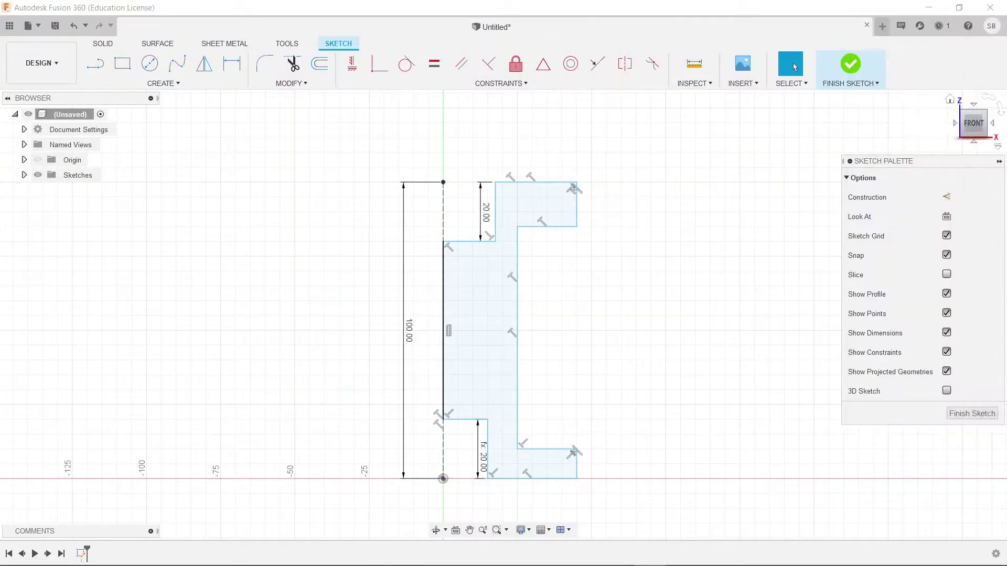
{"action": "left_click", "coordinate": [469, 243]}
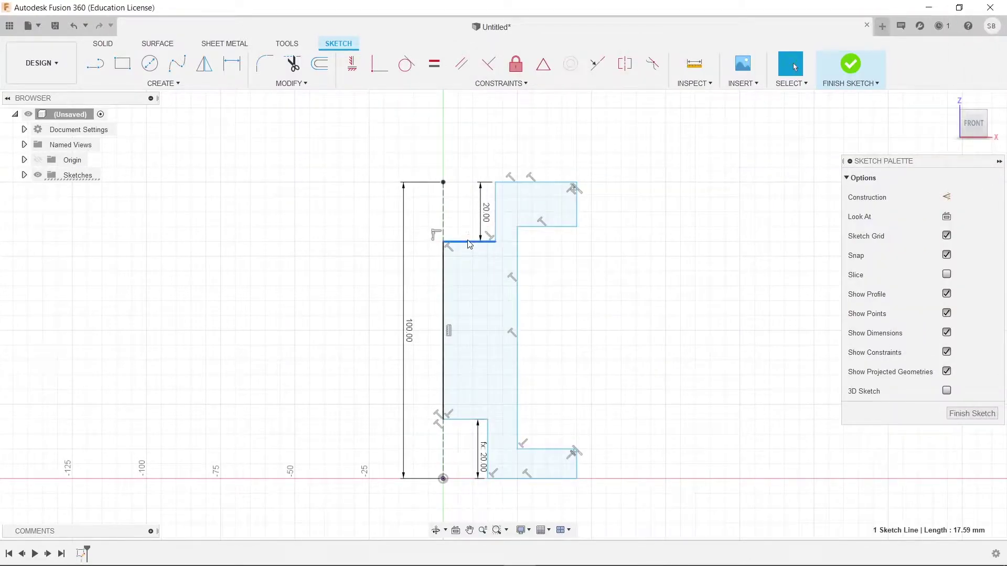
{"action": "key", "text": "d"}
{"action": "left_click", "coordinate": [475, 158]}
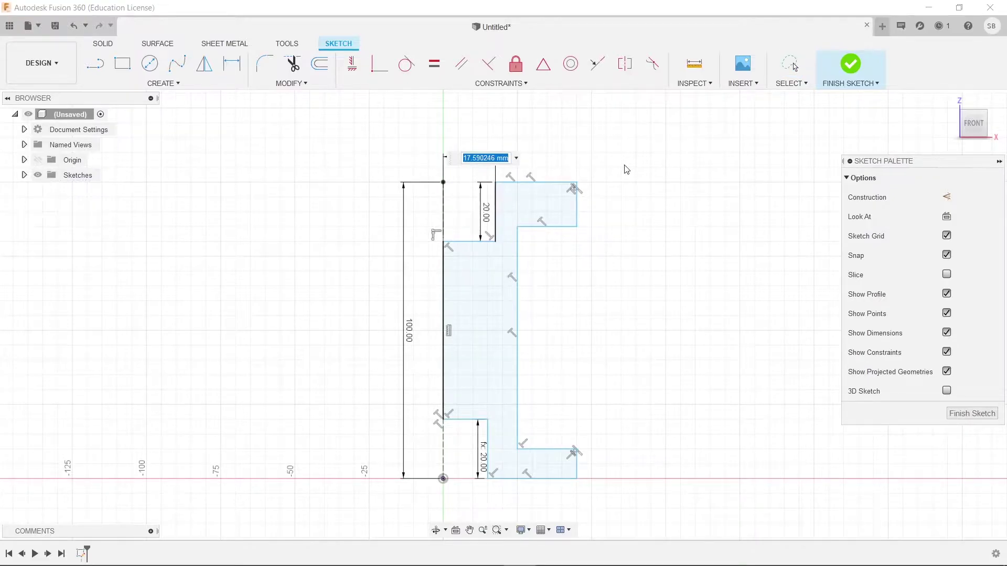
{"action": "type", "text": "45/2"}
{"action": "key", "text": "Return"}
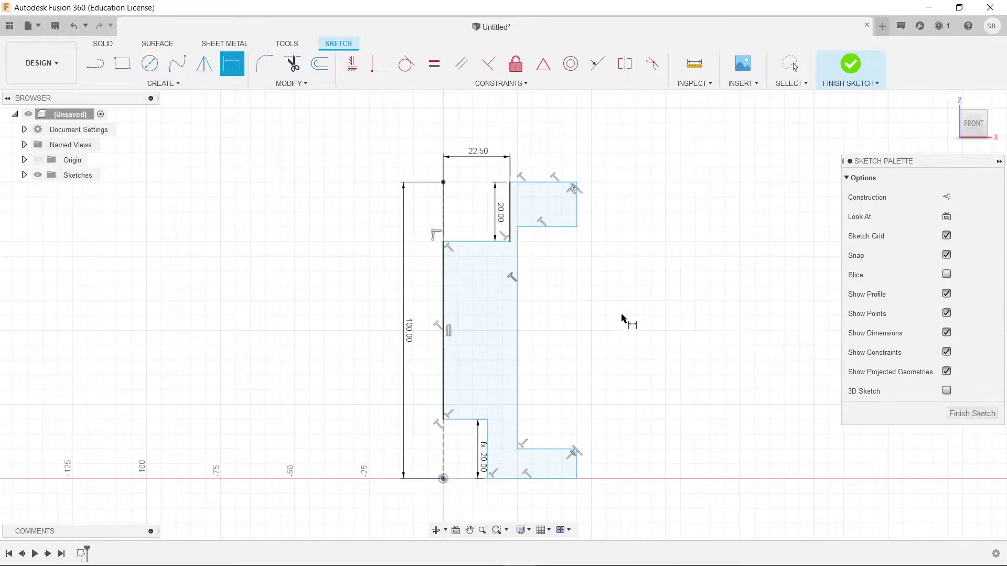
{"action": "key", "text": "Escape"}
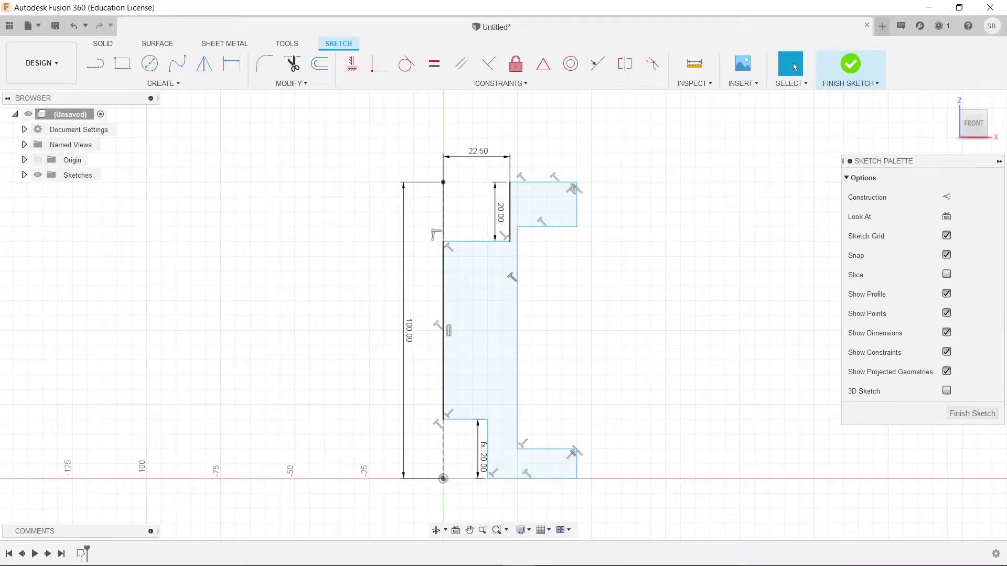
{"action": "key", "text": "alt+Tab"}
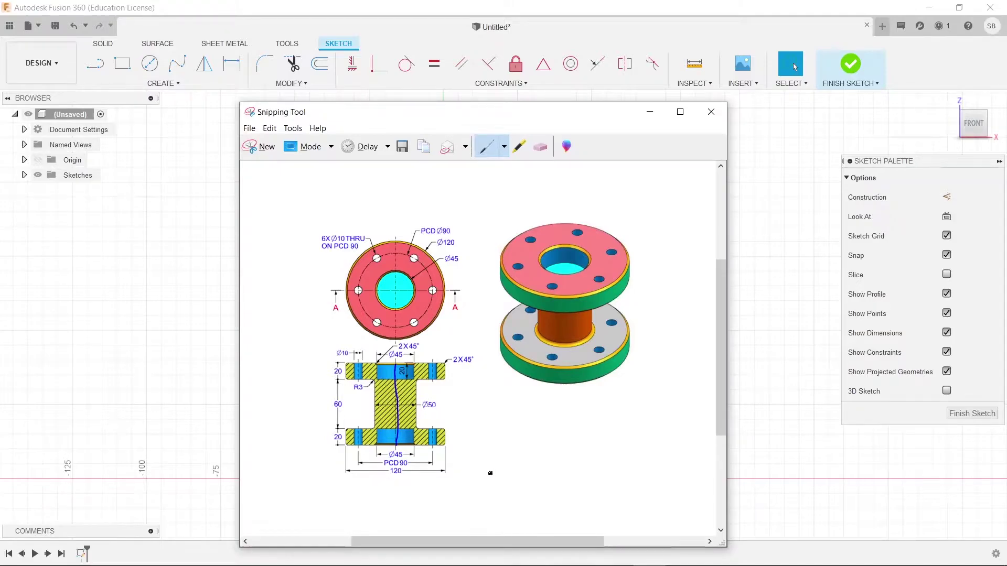
{"action": "left_click", "coordinate": [650, 112]}
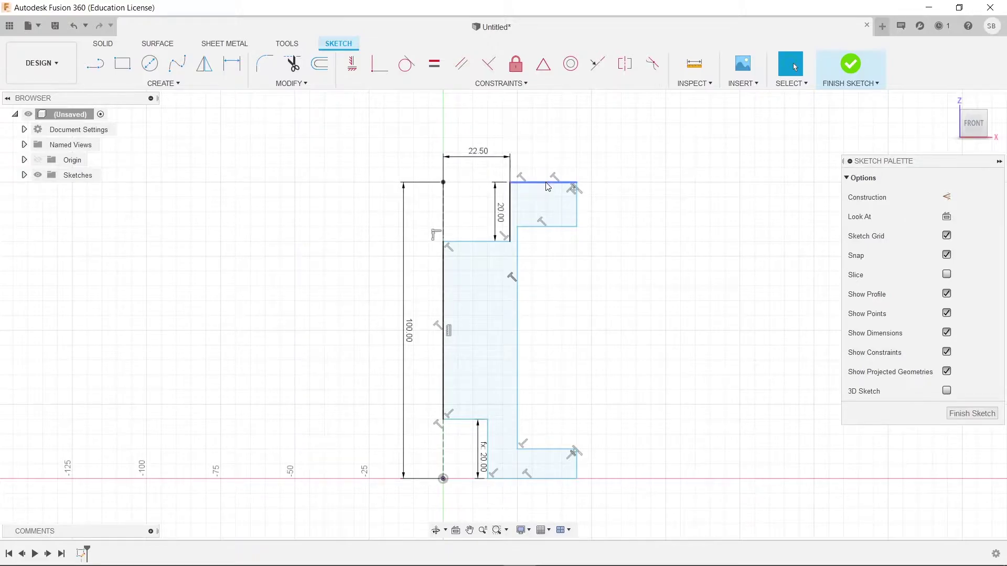
- Dimension the upper flange's top edge as 60-22.5, a 37.50 mm width
{"action": "key", "text": "d"}
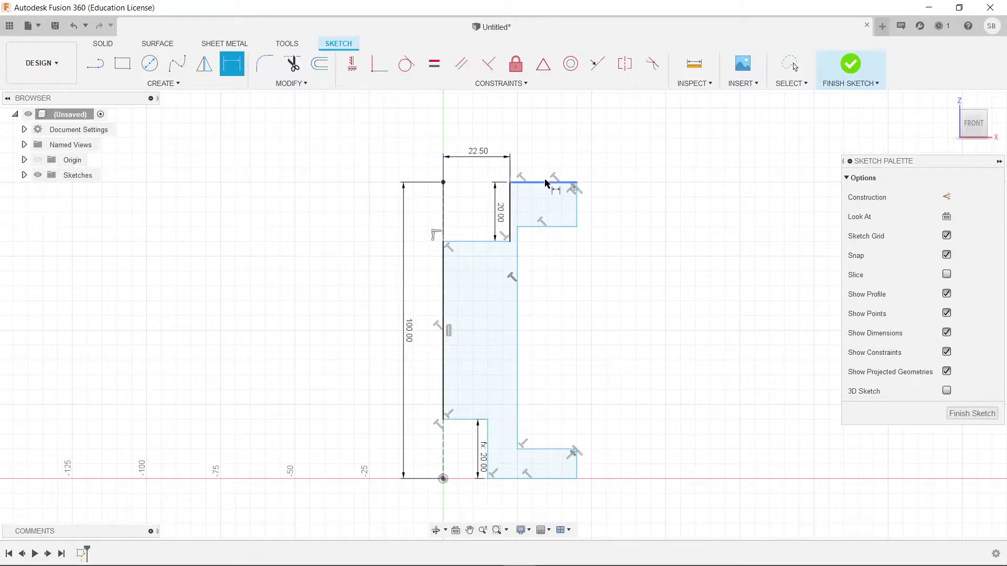
{"action": "left_click", "coordinate": [548, 182]}
{"action": "left_click", "coordinate": [609, 142]}
{"action": "type", "text": "6"}
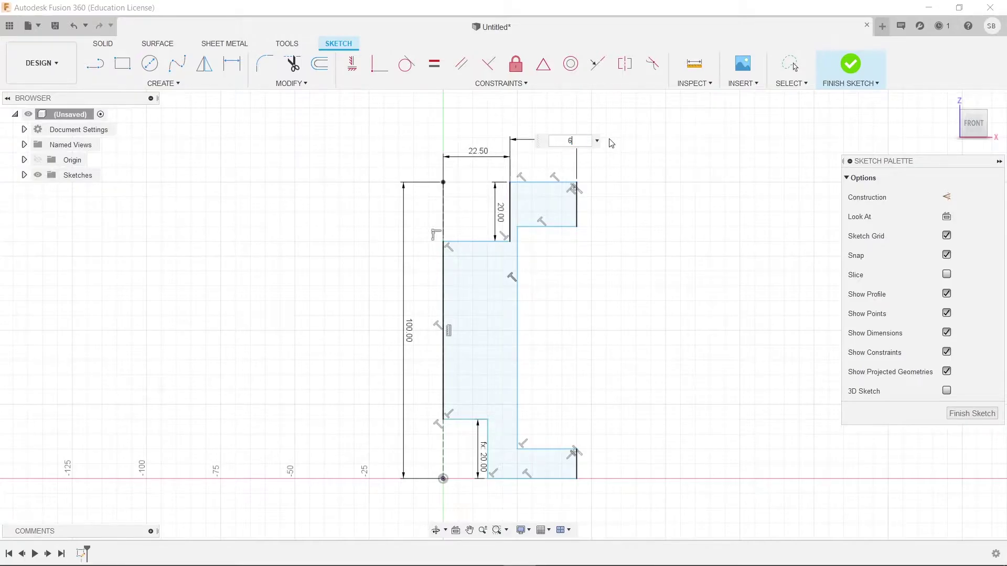
{"action": "type", "text": "0-22.5"}
{"action": "key", "text": "Return"}
{"action": "key", "text": "Escape"}
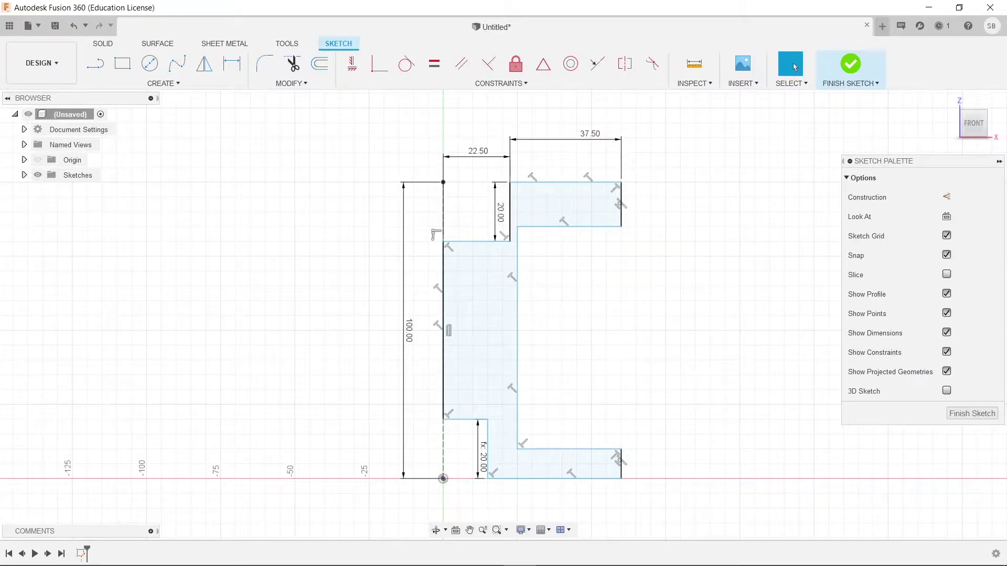
{"action": "left_click", "coordinate": [549, 557]}
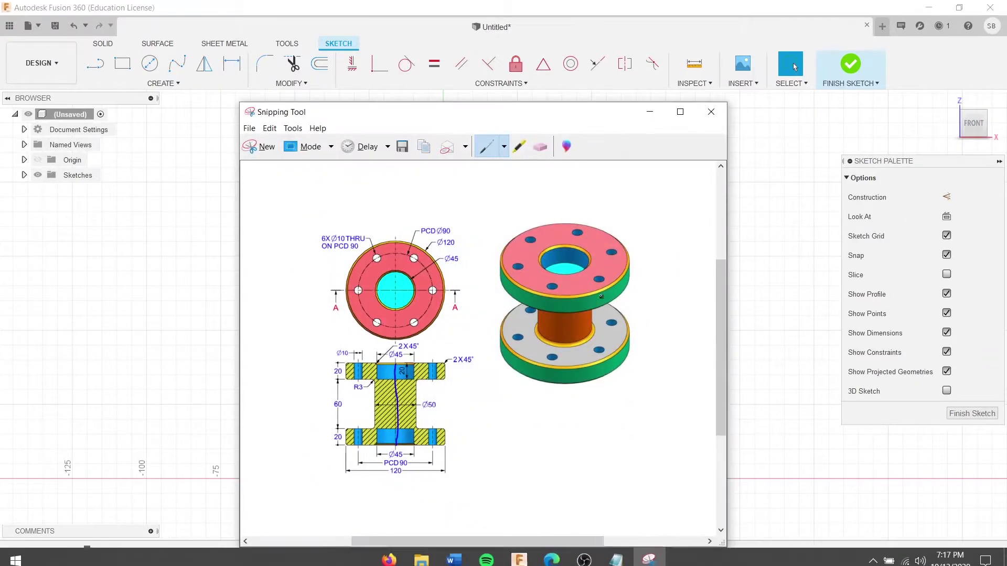
{"action": "left_click_drag", "start_coordinate": [511, 118], "coordinate": [789, 50]}
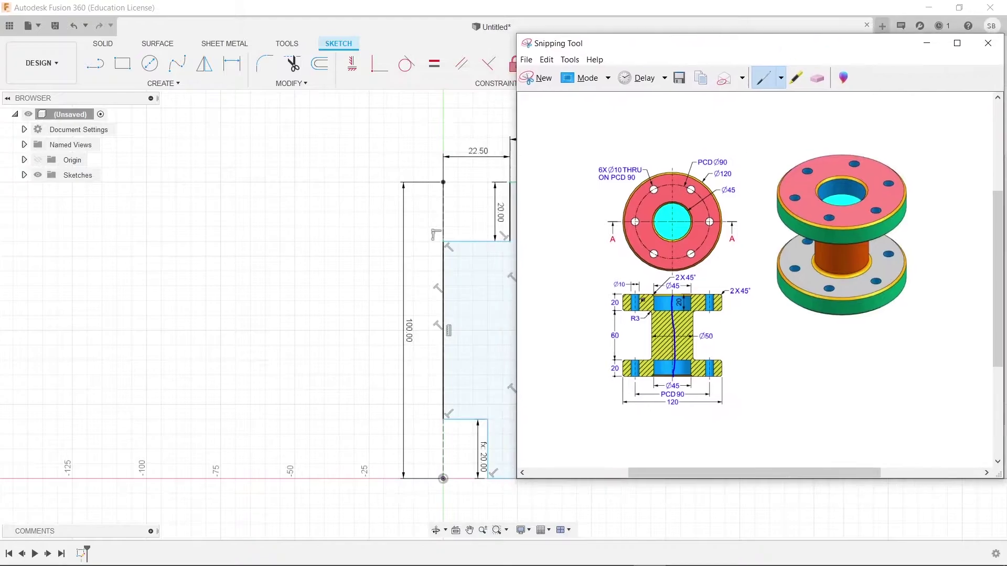
{"action": "left_click_drag", "start_coordinate": [703, 51], "coordinate": [999, 50]}
{"action": "left_click", "coordinate": [562, 235]}
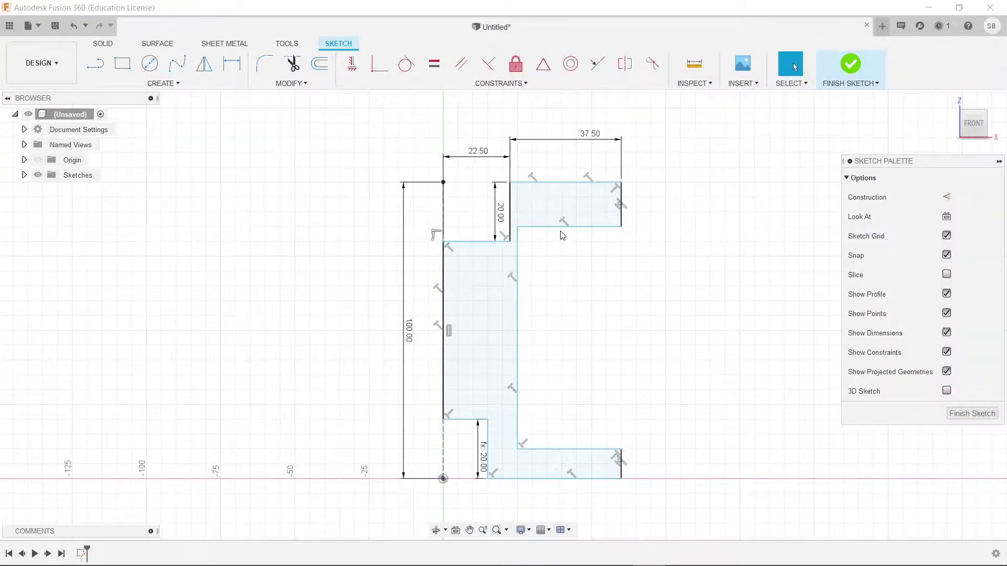
- Dimension the upper flange 20 mm thick and the gap between flanges 60 mm
{"action": "key", "text": "d"}
{"action": "left_click", "coordinate": [622, 218]}
{"action": "left_click", "coordinate": [657, 217]}
{"action": "type", "text": "20"}
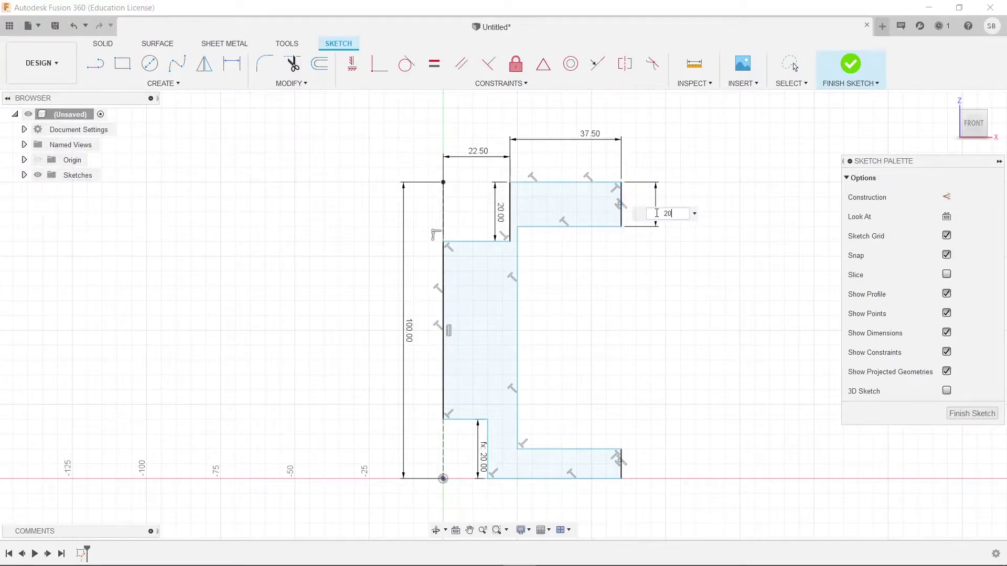
{"action": "key", "text": "Return"}
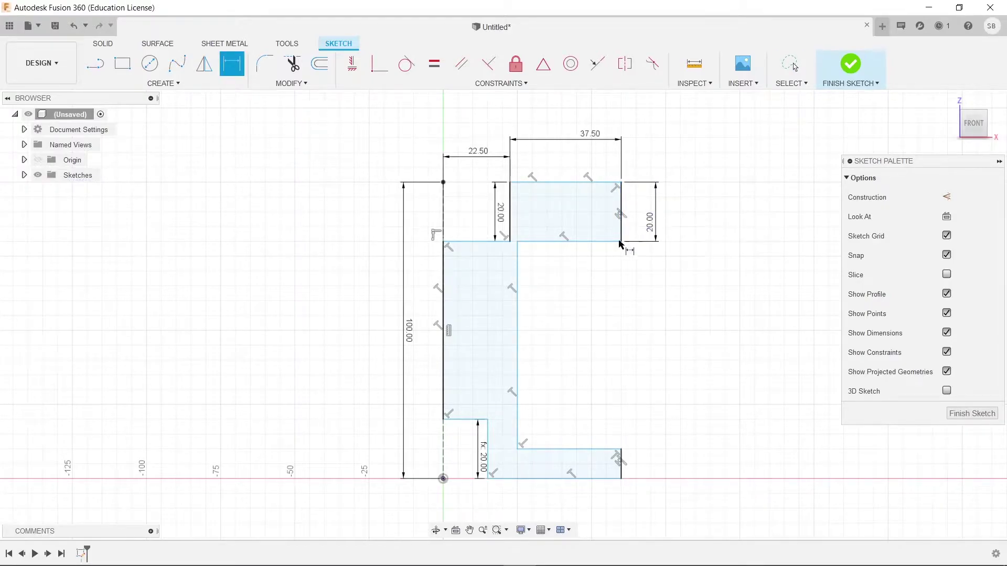
{"action": "left_click", "coordinate": [517, 301]}
{"action": "left_click", "coordinate": [668, 298]}
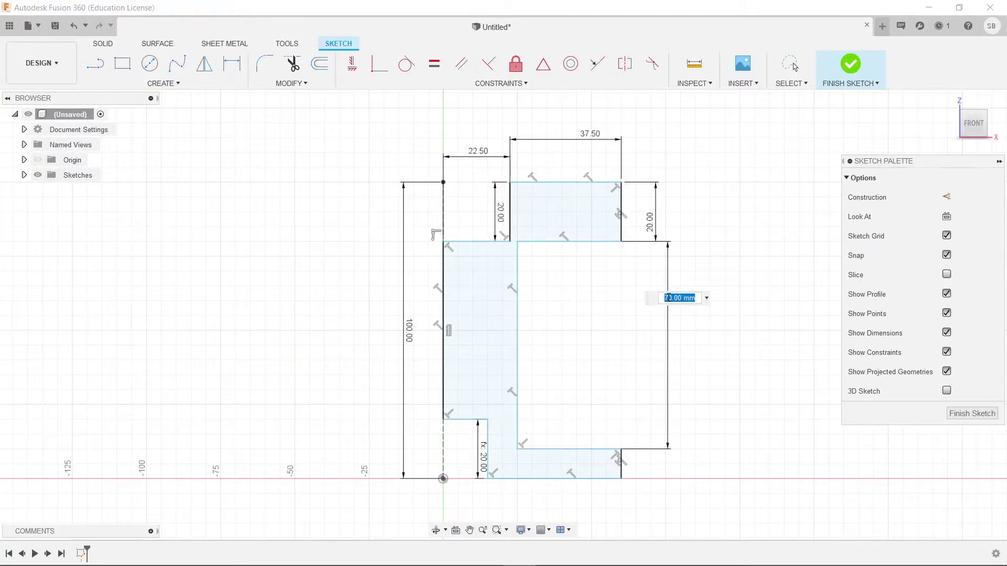
{"action": "type", "text": "60"}
{"action": "key", "text": "Return"}
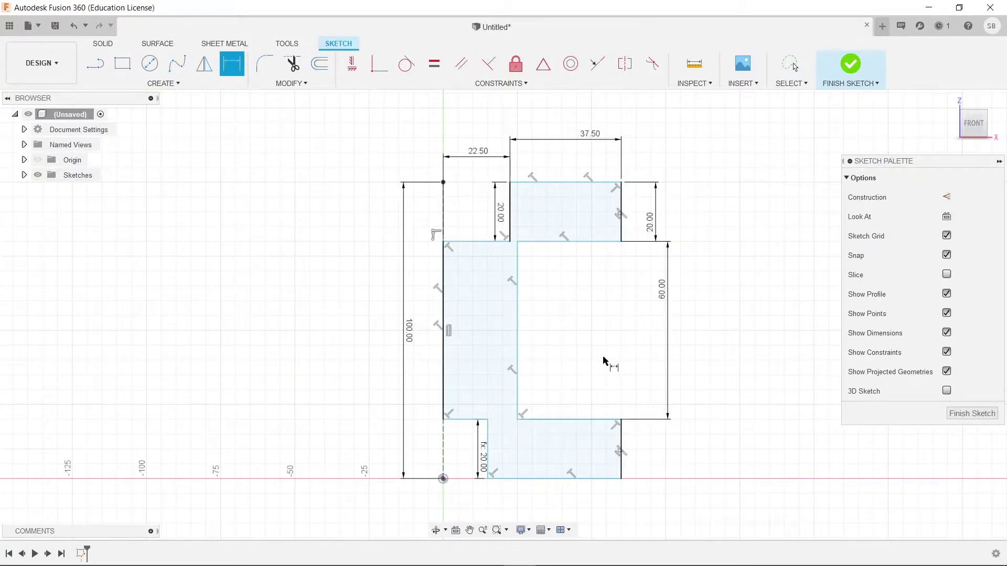
- Make the lower flange 20 mm thick and link its bottom inner step to the 22.50 dimension
{"action": "left_click", "coordinate": [622, 455]}
{"action": "left_click", "coordinate": [692, 452]}
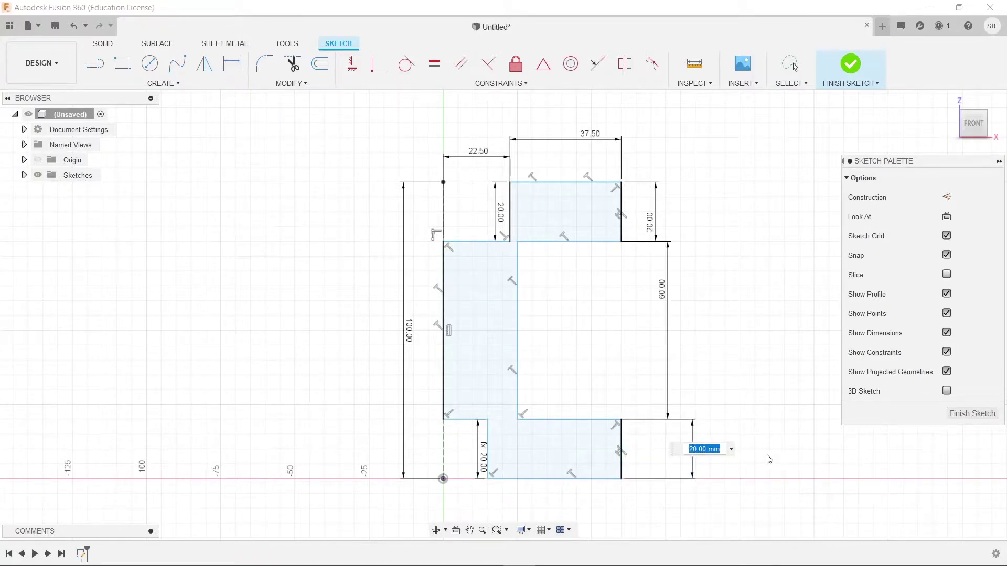
{"action": "key", "text": "Return"}
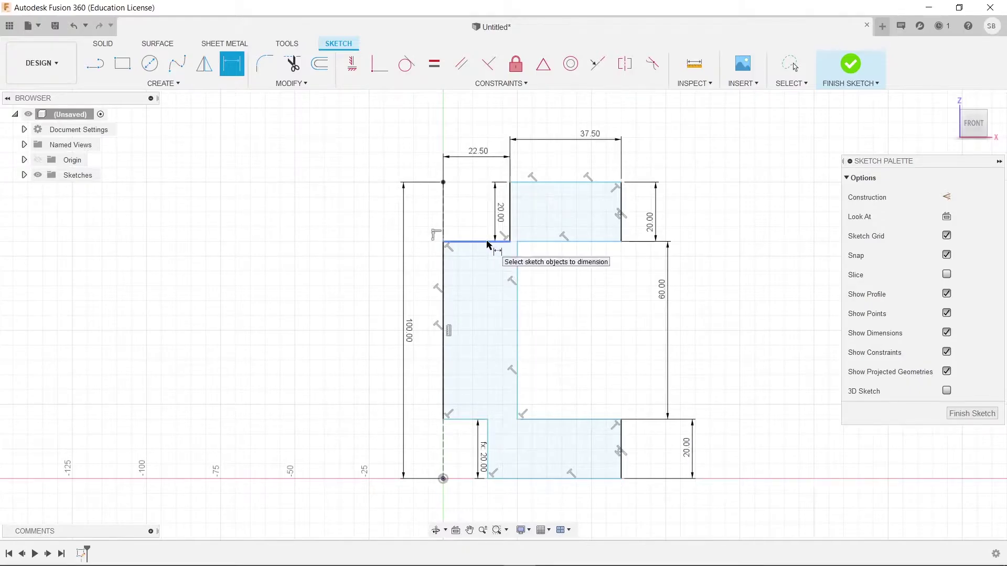
{"action": "left_click", "coordinate": [472, 420]}
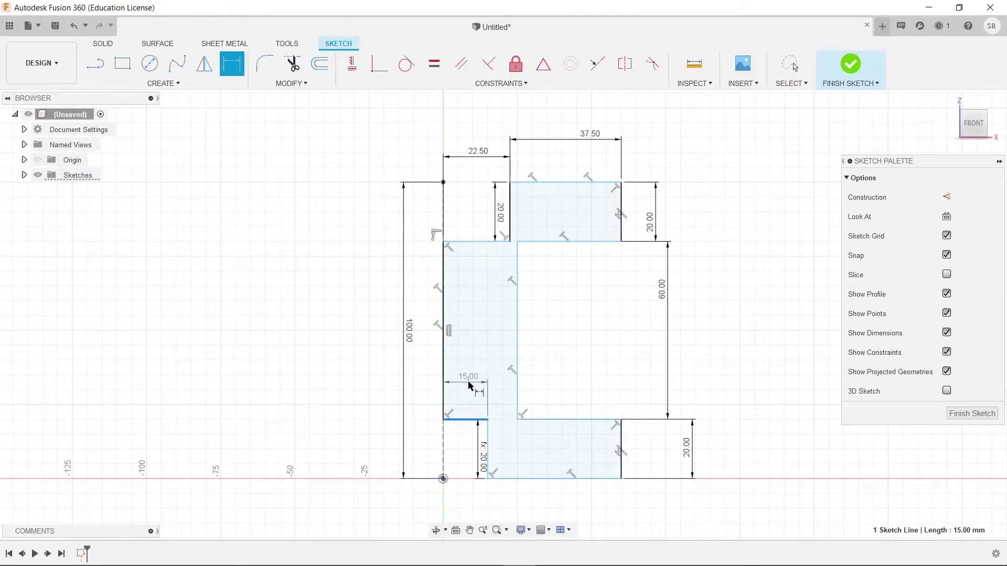
{"action": "left_click", "coordinate": [476, 383]}
{"action": "left_click", "coordinate": [476, 152]}
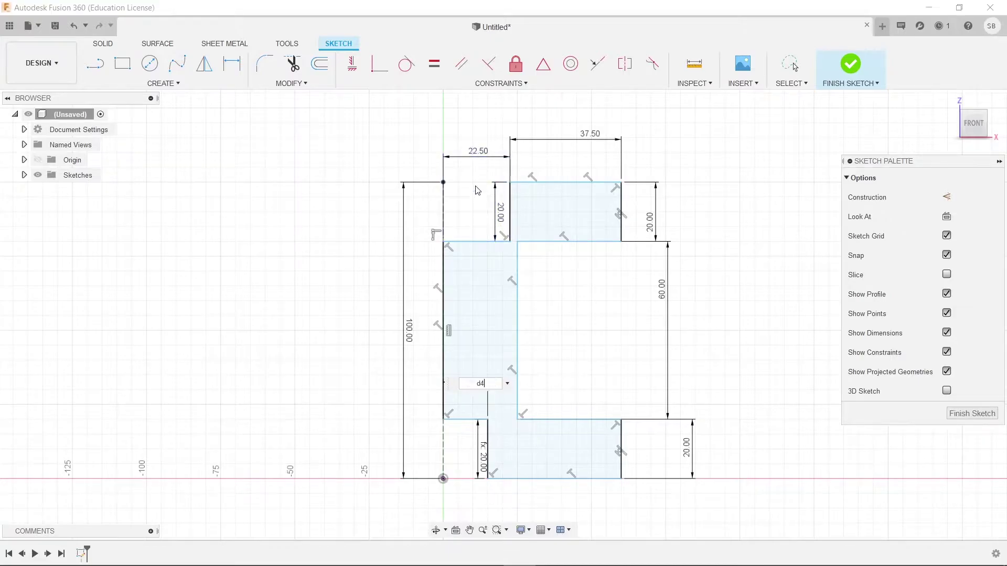
{"action": "key", "text": "Return"}
{"action": "middle_click_drag", "start_coordinate": [597, 344], "coordinate": [592, 330]}
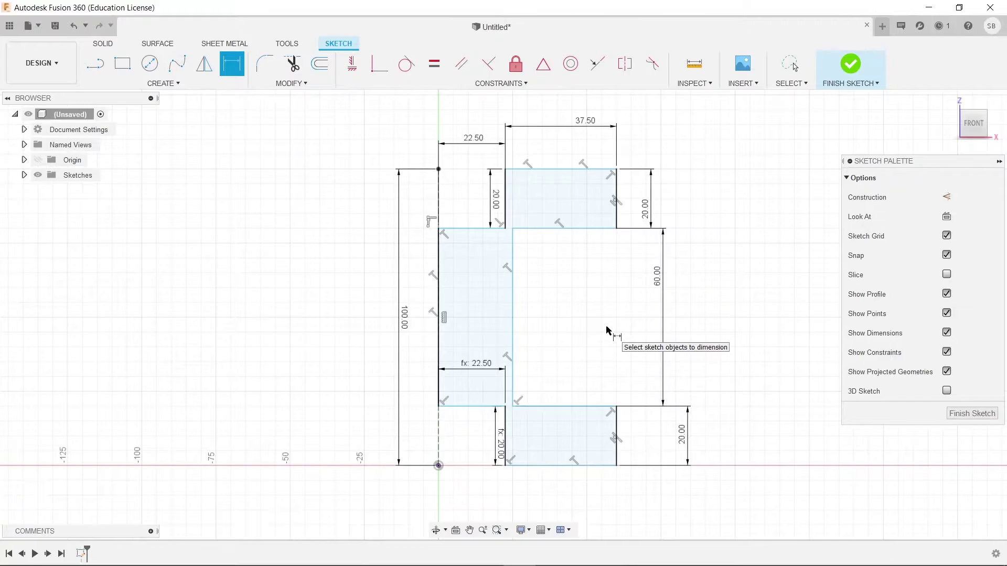
- Finish the sketch and revolve the profile 360° around the vertical construction line
{"action": "left_click", "coordinate": [843, 76]}
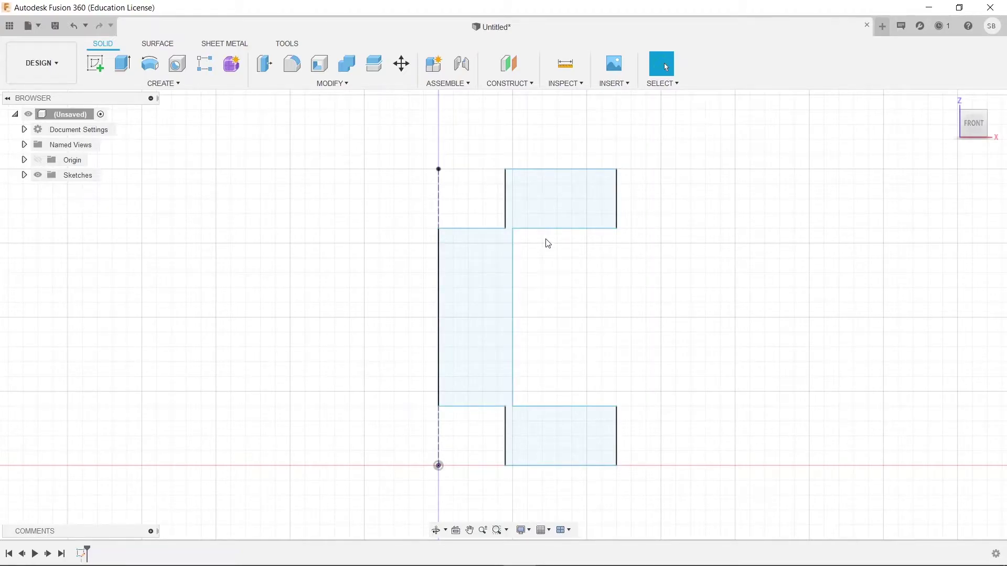
{"action": "left_click", "coordinate": [163, 84]}
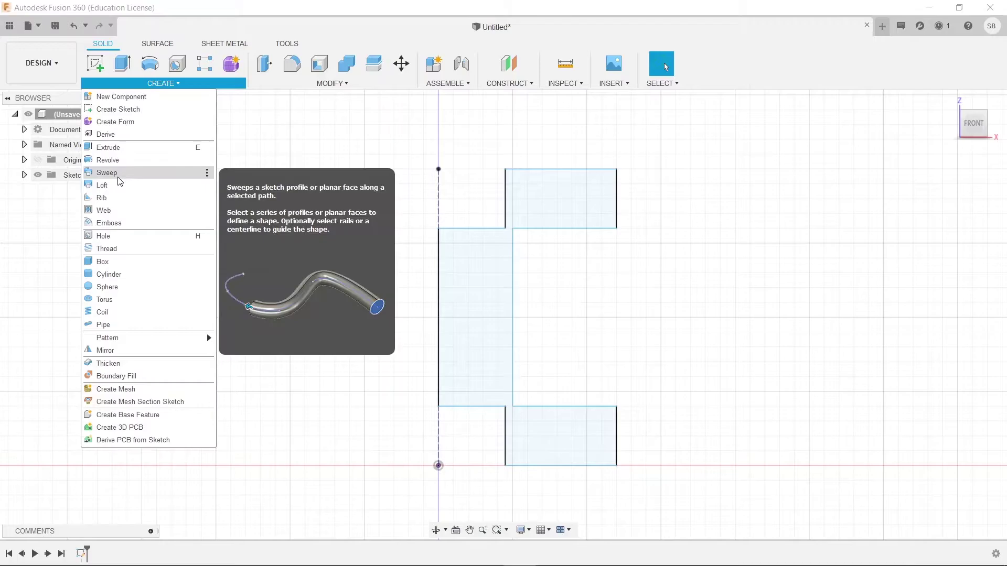
{"action": "left_click", "coordinate": [119, 160]}
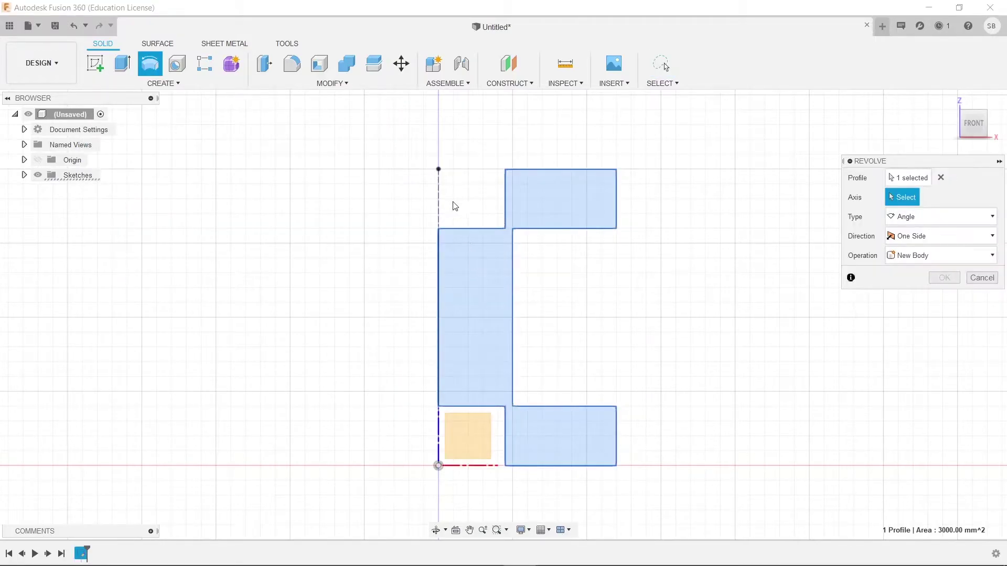
{"action": "left_click", "coordinate": [439, 198]}
{"action": "middle_click_drag", "start_coordinate": [638, 303], "coordinate": [633, 312], "text": "shift"}
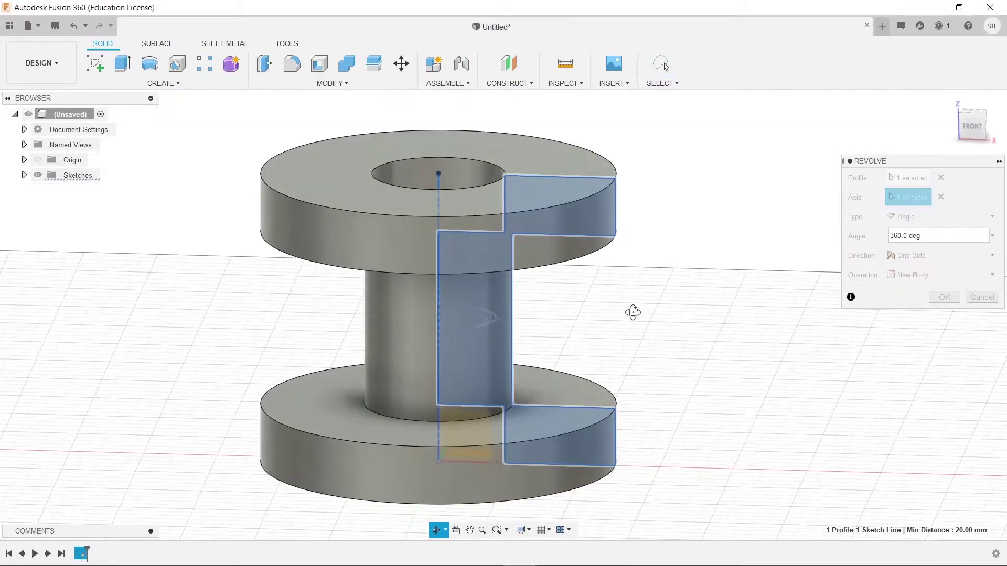
{"action": "left_click", "coordinate": [944, 296]}
{"action": "middle_click_drag", "start_coordinate": [728, 325], "coordinate": [727, 330], "text": "shift"}
{"action": "key", "text": "alt+Tab"}
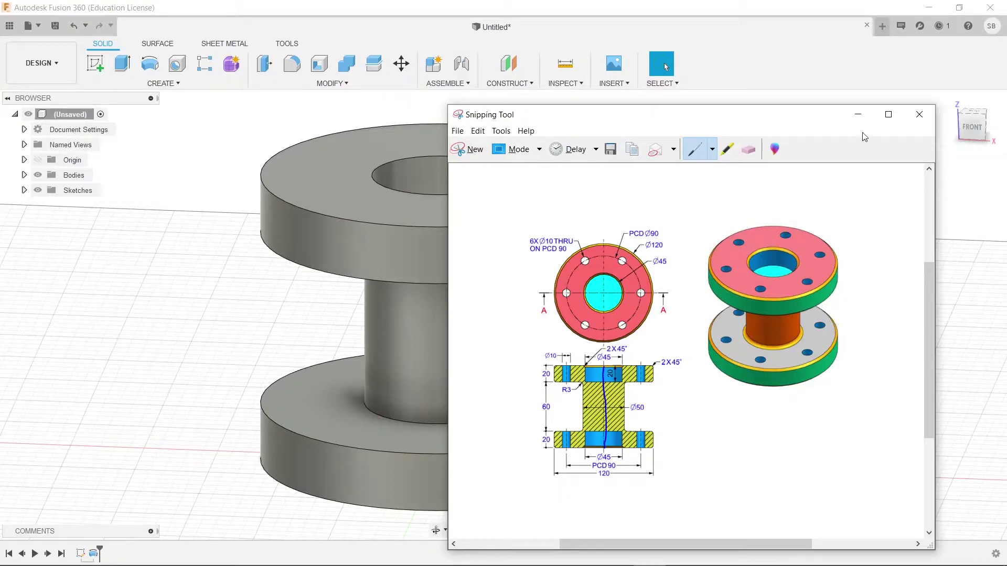
- Start a sketch on the spool's top face with a Ø90 circle centred on the origin
{"action": "left_click", "coordinate": [858, 114]}
{"action": "left_click", "coordinate": [95, 64]}
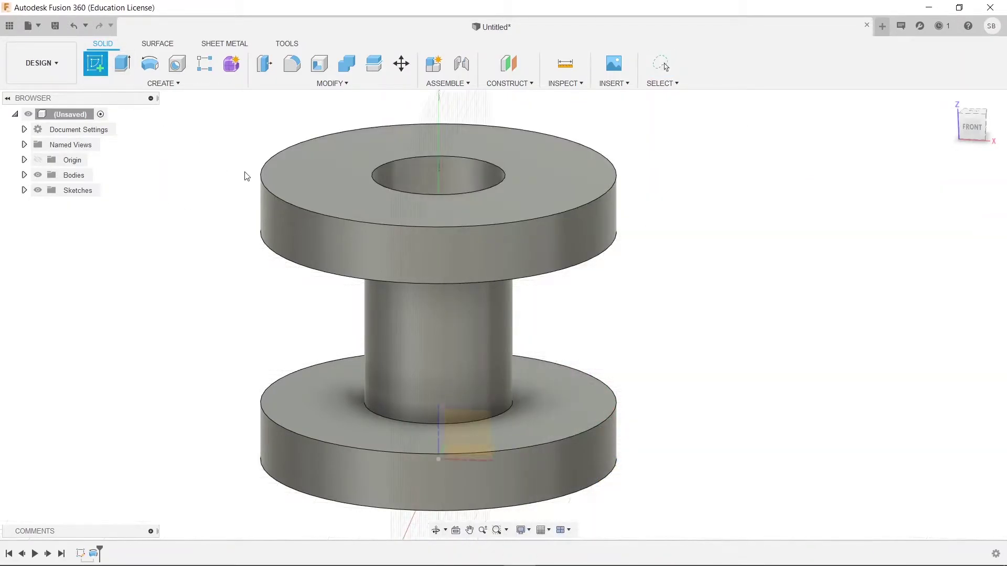
{"action": "left_click", "coordinate": [333, 186]}
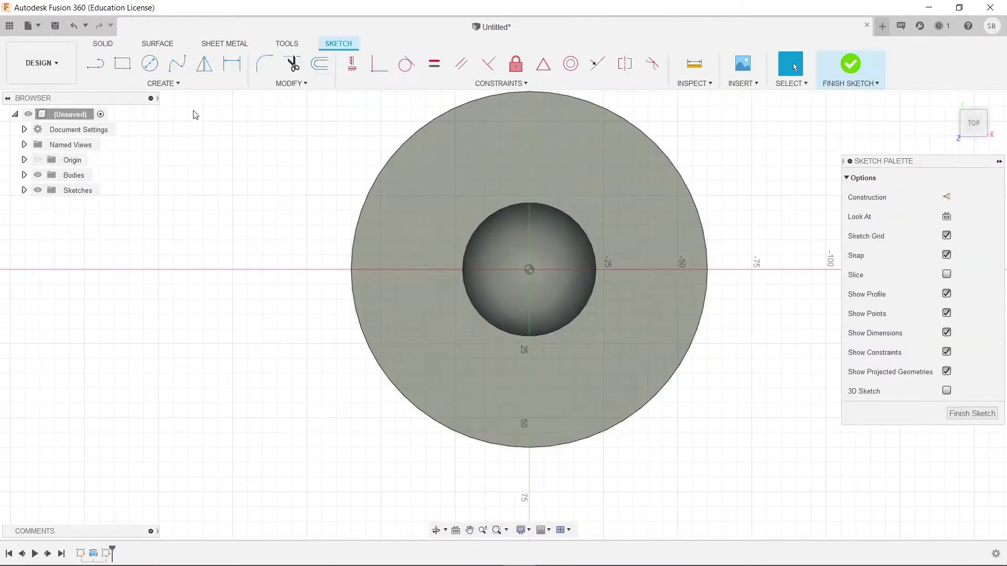
{"action": "left_click", "coordinate": [149, 64]}
{"action": "left_click", "coordinate": [529, 271]}
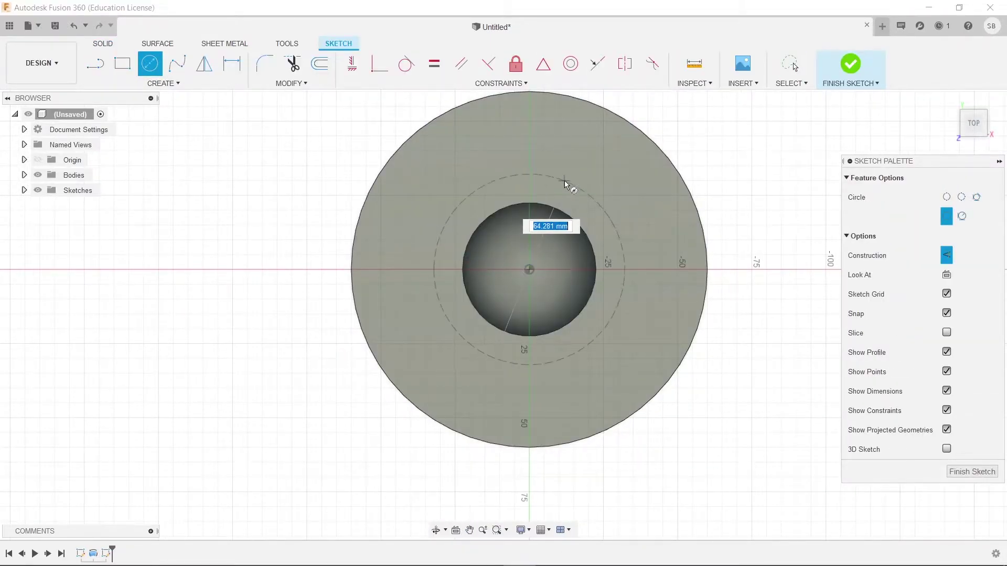
{"action": "type", "text": "90"}
{"action": "key", "text": "Return"}
{"action": "key", "text": "Escape"}
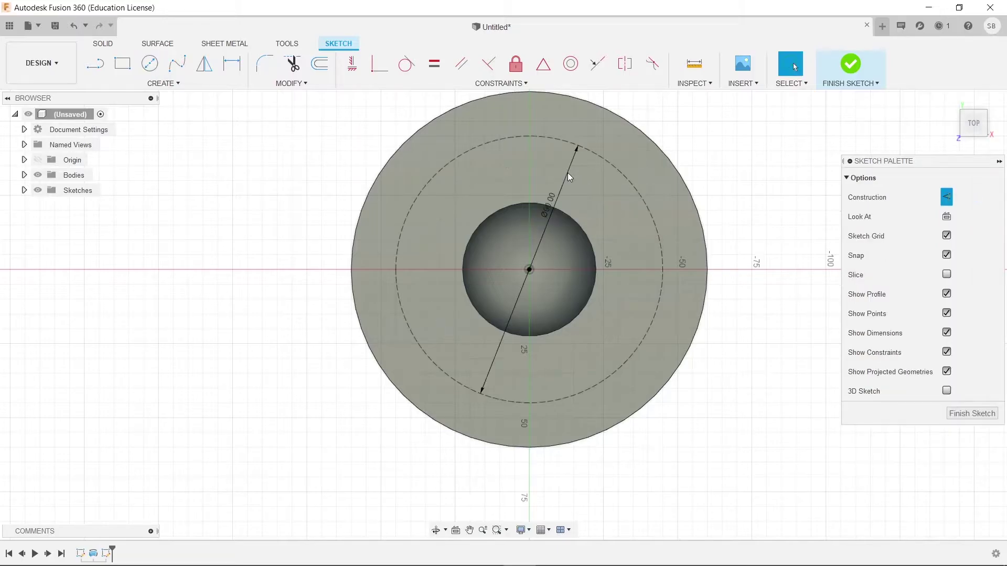
- Add a Ø10 circle on the Ø90 circle's top point and finish the sketch
{"action": "left_click", "coordinate": [150, 65]}
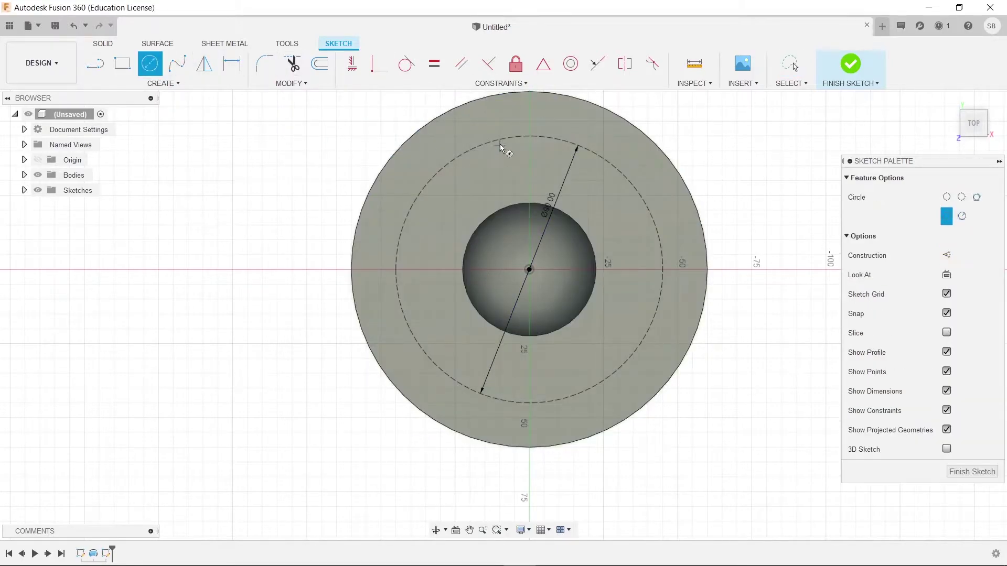
{"action": "left_click", "coordinate": [529, 137]}
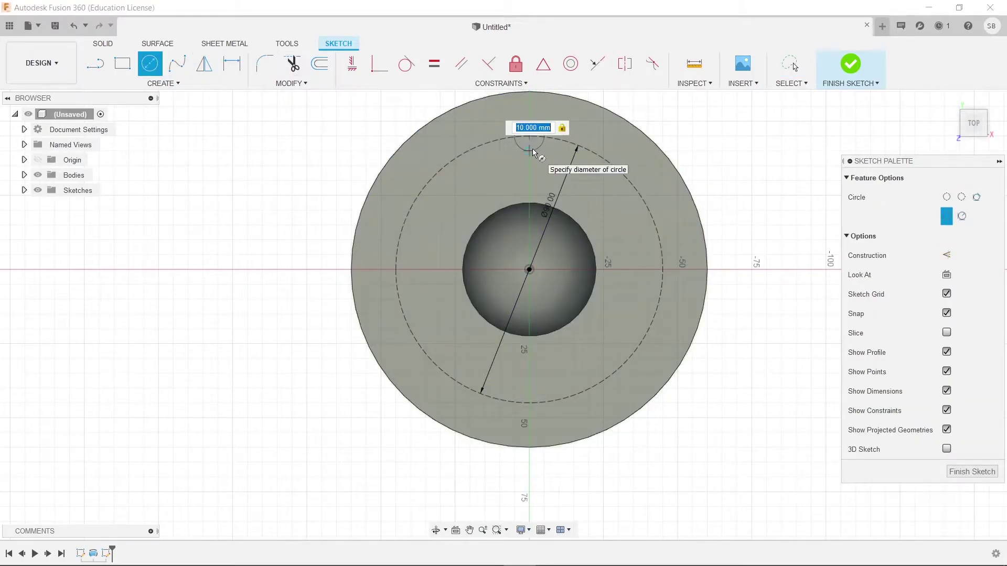
{"action": "scroll", "coordinate": [533, 150], "scroll_direction": "down", "scroll_amount": 1}
{"action": "key", "text": "Return"}
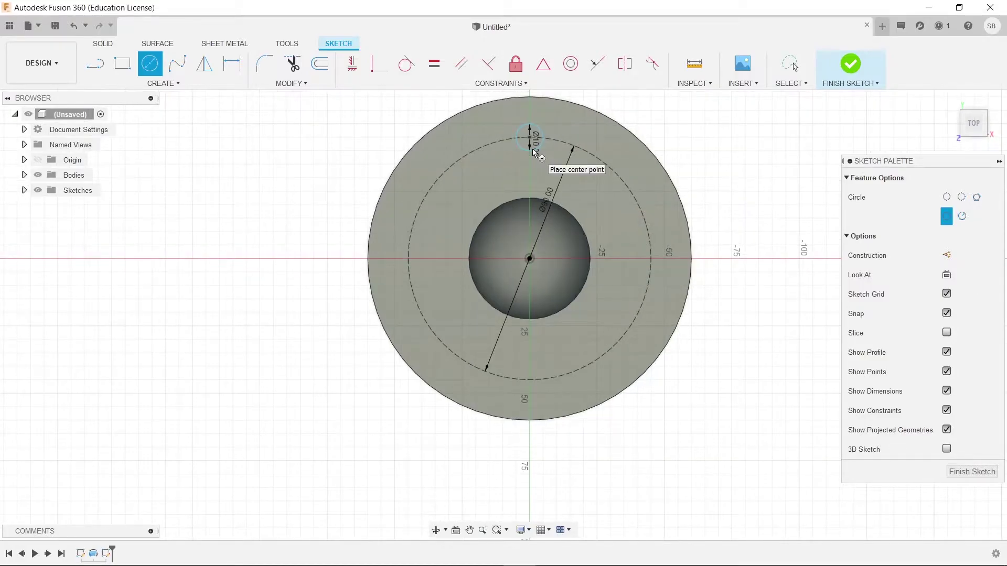
{"action": "key", "text": "Escape"}
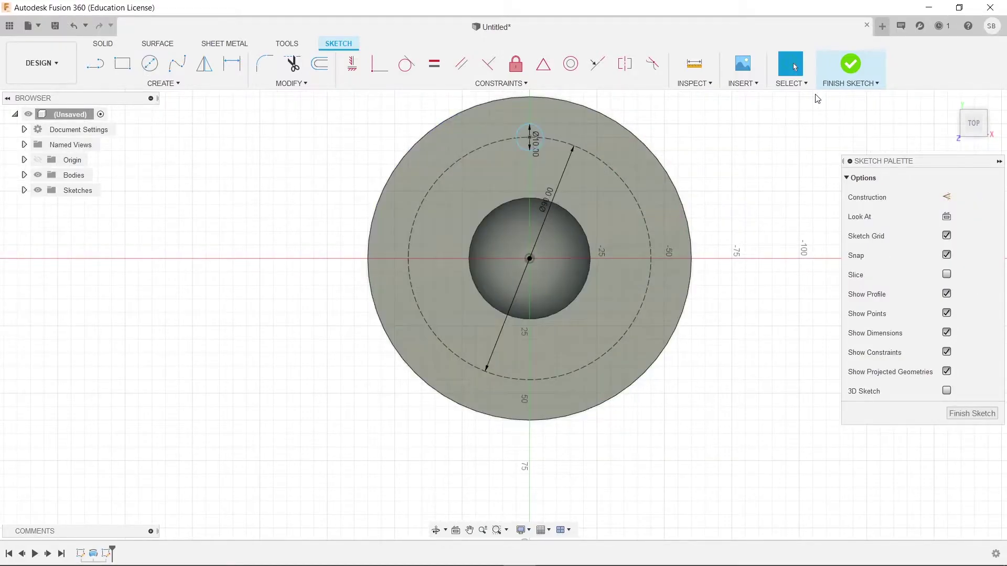
{"action": "left_click", "coordinate": [850, 65]}
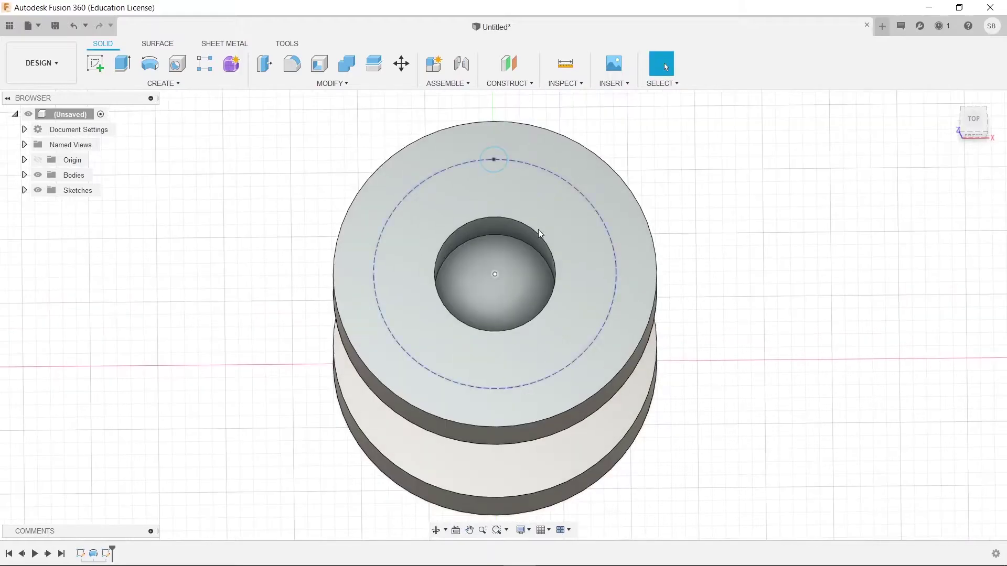
- Extrude-cut the Ø10 circle up to the spool's bottom face, holing both flanges
{"action": "left_click", "coordinate": [122, 63]}
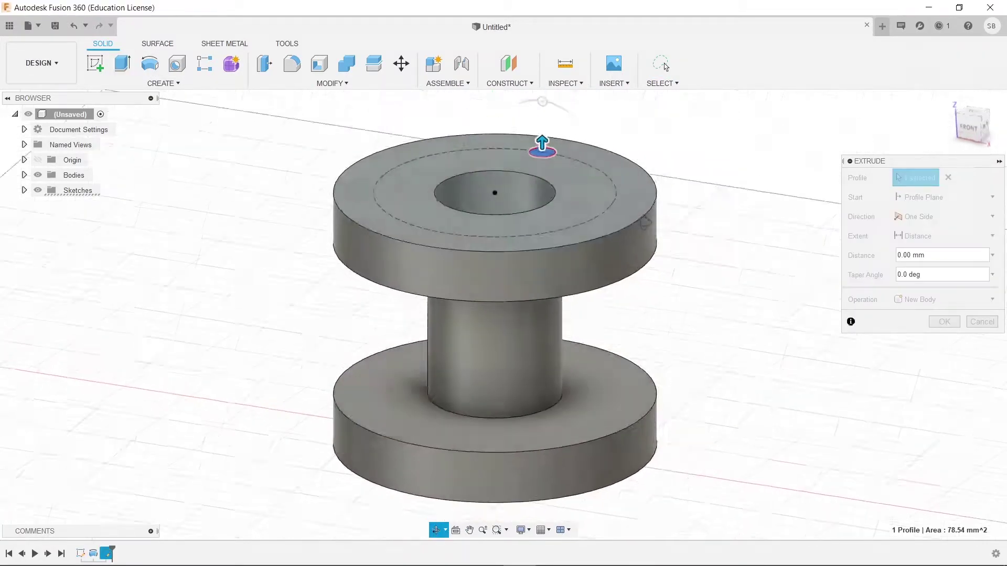
{"action": "left_click", "coordinate": [911, 246]}
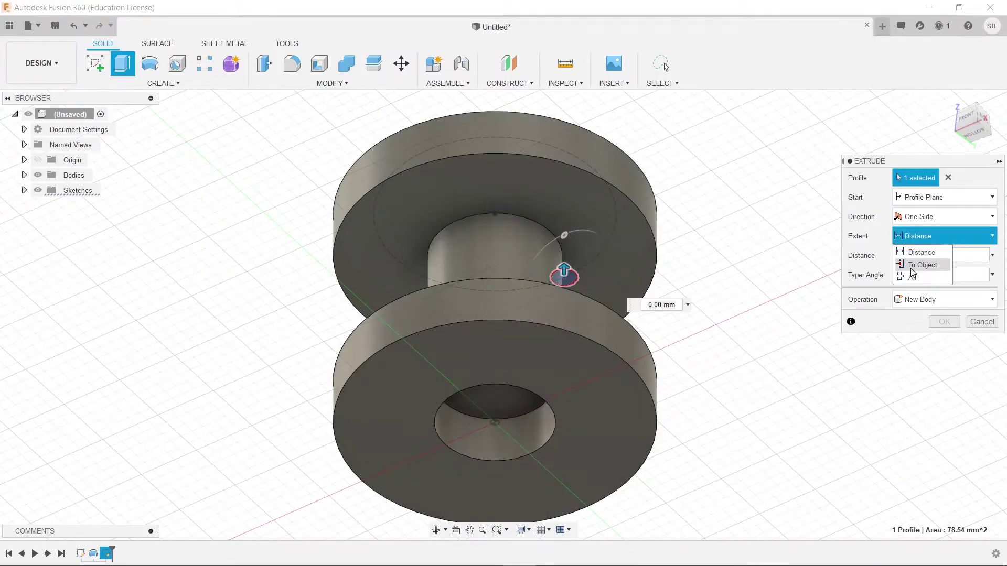
{"action": "left_click", "coordinate": [916, 269]}
{"action": "left_click", "coordinate": [564, 382]}
{"action": "left_click", "coordinate": [931, 401]}
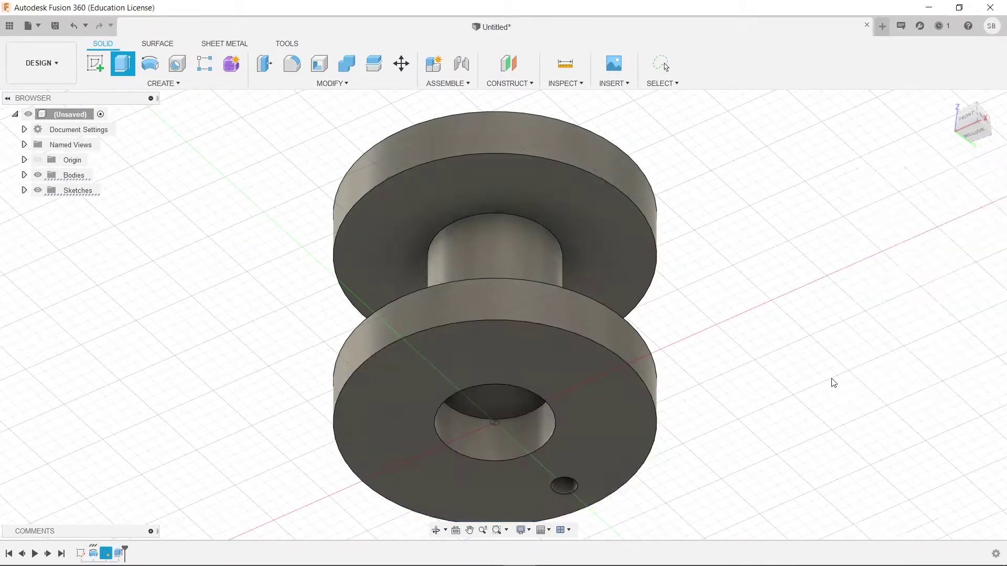
- Start a circular pattern using the top and lower hole faces, then begin choosing its axis
{"action": "left_click", "coordinate": [163, 84]}
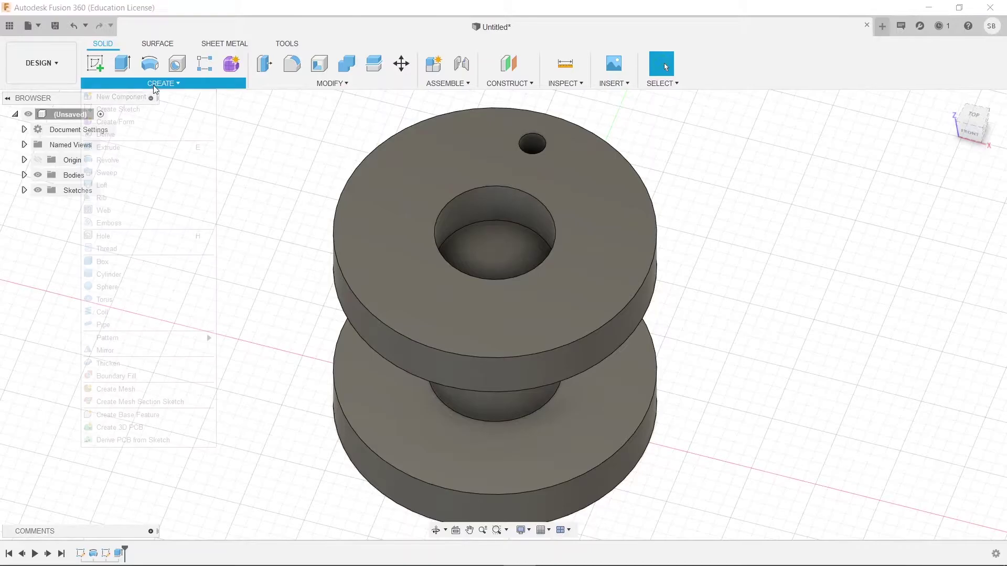
{"action": "mouse_move", "coordinate": [212, 341]}
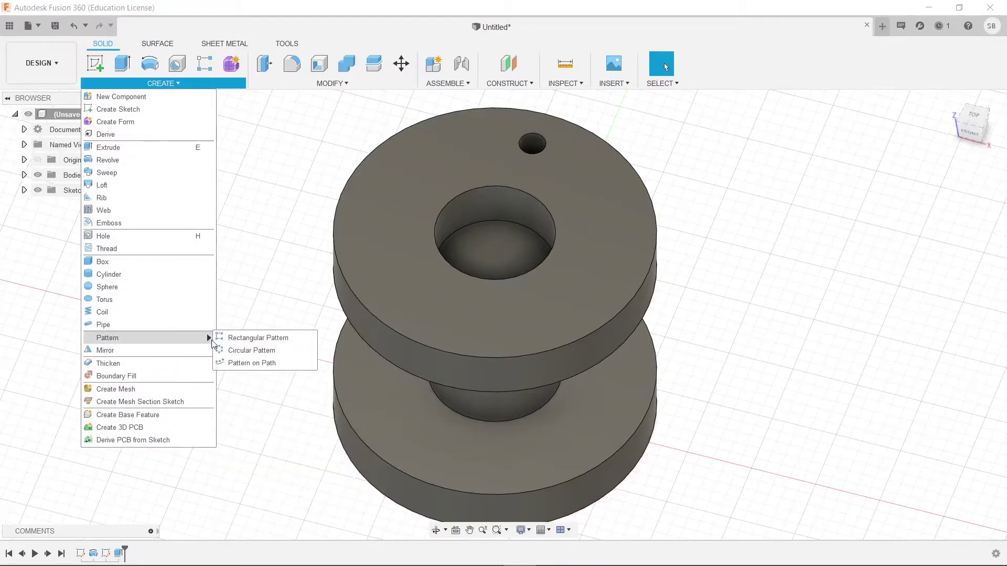
{"action": "left_click", "coordinate": [259, 350]}
{"action": "left_click", "coordinate": [539, 142]}
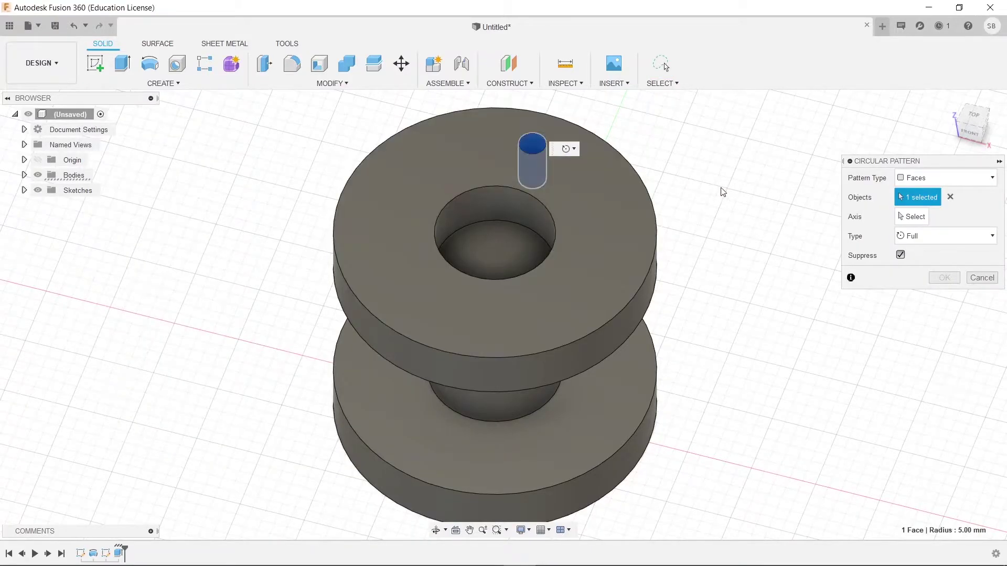
{"action": "middle_click_drag", "start_coordinate": [776, 261], "coordinate": [762, 231], "text": "shift"}
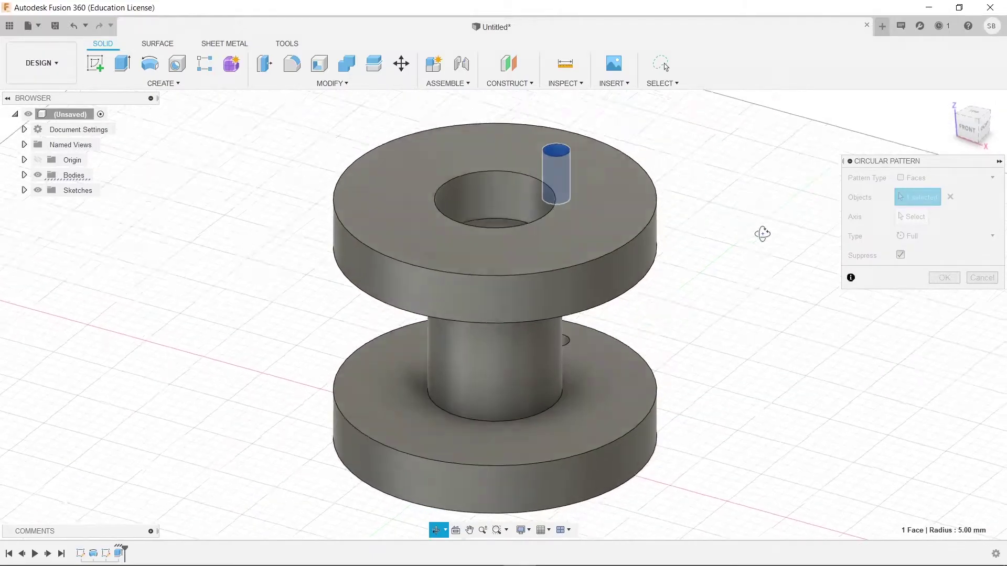
{"action": "left_click", "coordinate": [567, 343]}
{"action": "left_click", "coordinate": [897, 219]}
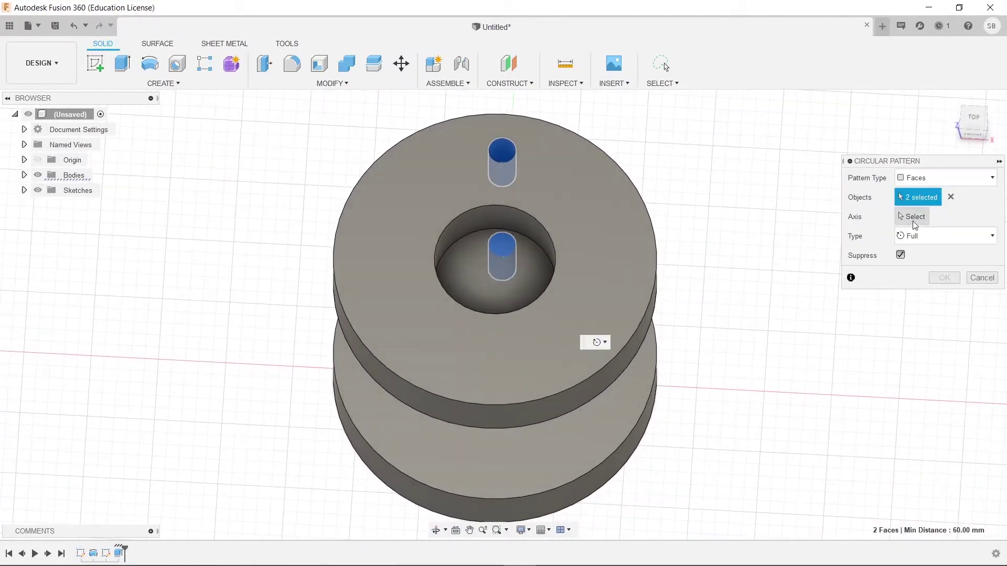
- Cancel the unfinished circular pattern and orbit out to see the whole top disk
{"action": "middle_click_drag", "start_coordinate": [505, 284], "coordinate": [499, 392], "text": "shift"}
{"action": "scroll", "coordinate": [499, 332], "scroll_direction": "up", "scroll_amount": 6}
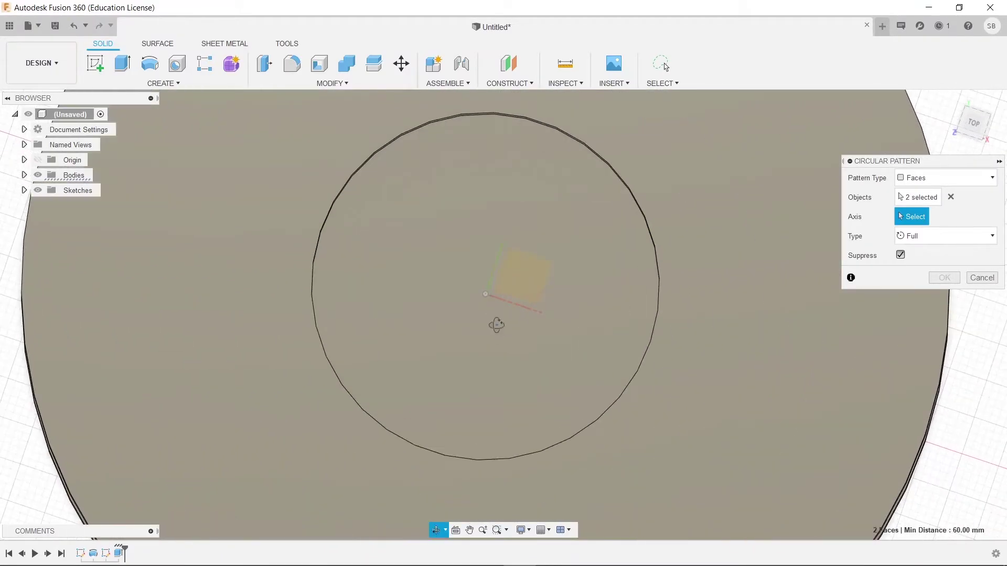
{"action": "middle_click_drag", "start_coordinate": [496, 325], "coordinate": [472, 411], "text": "shift"}
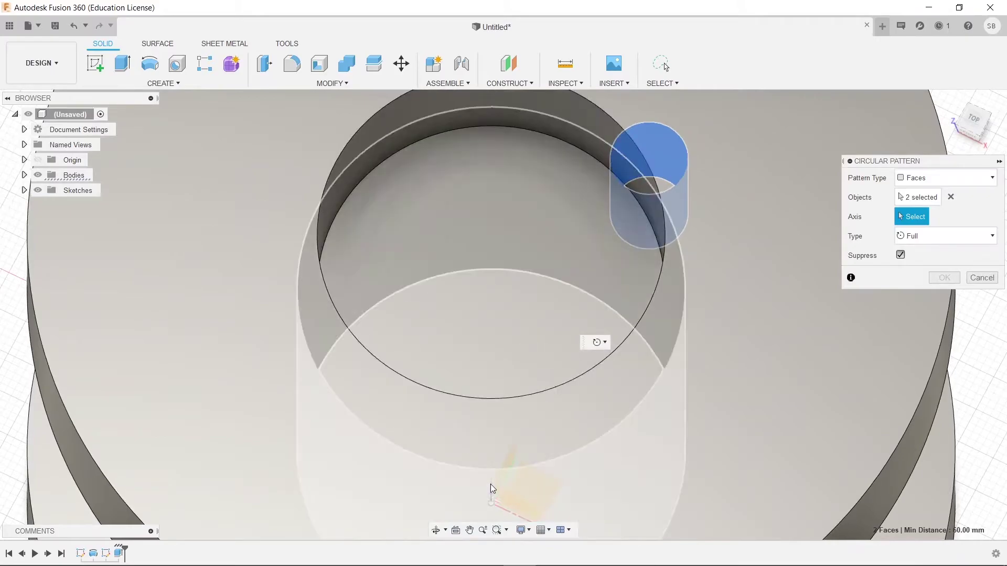
{"action": "key", "text": "Escape"}
{"action": "middle_click_drag", "start_coordinate": [491, 487], "coordinate": [641, 367], "text": "shift"}
{"action": "scroll", "coordinate": [670, 329], "scroll_direction": "down", "scroll_amount": 2}
{"action": "middle_click_drag", "start_coordinate": [670, 329], "coordinate": [472, 361], "text": "shift"}
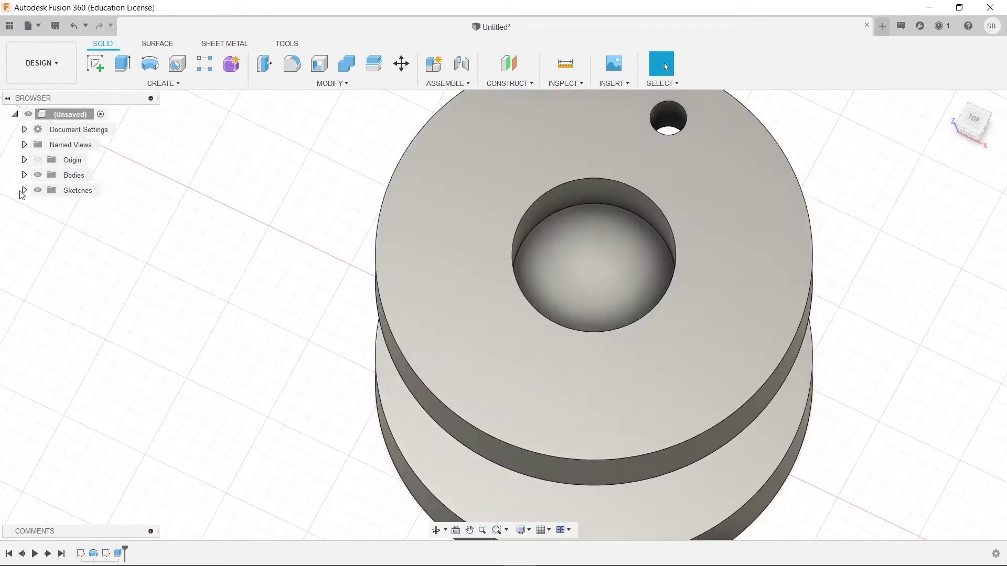
- Expand the Sketches folder and show Sketch1's lines in the model
{"action": "left_click", "coordinate": [24, 191]}
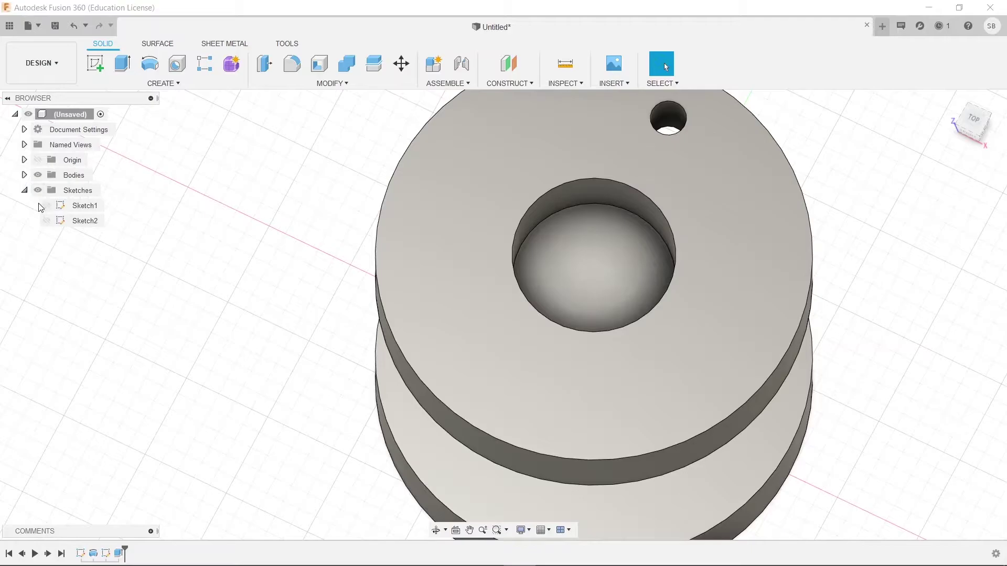
{"action": "left_click", "coordinate": [46, 206]}
{"action": "mouse_move", "coordinate": [449, 288]}
{"action": "middle_mouse_down", "text": "shift"}
{"action": "mouse_move", "coordinate": [618, 252]}
{"action": "mouse_move", "coordinate": [623, 207]}
{"action": "middle_mouse_up", "text": "shift"}
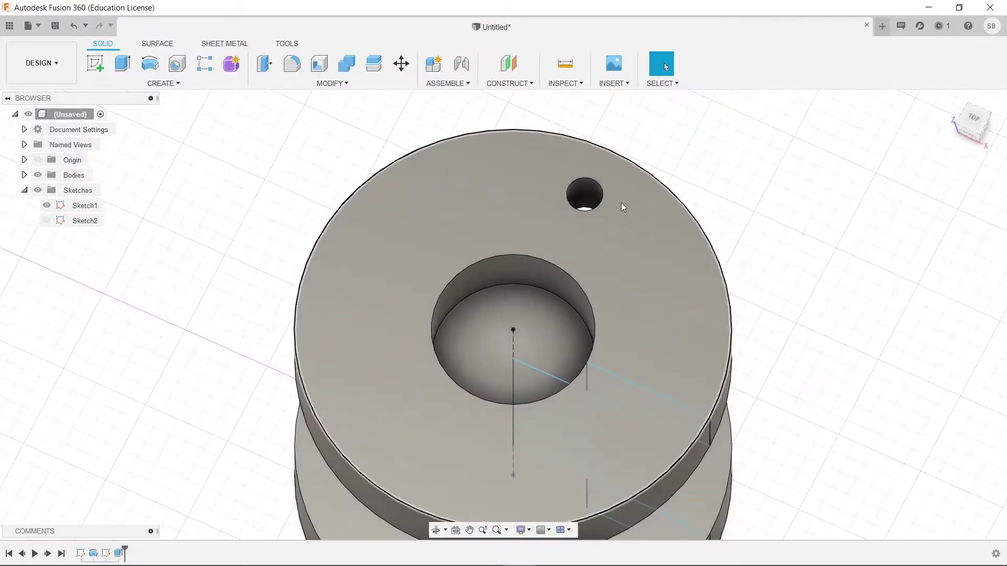
- Start a circular pattern of both flanges' hole faces around the model's centre axis
{"action": "left_click", "coordinate": [159, 85]}
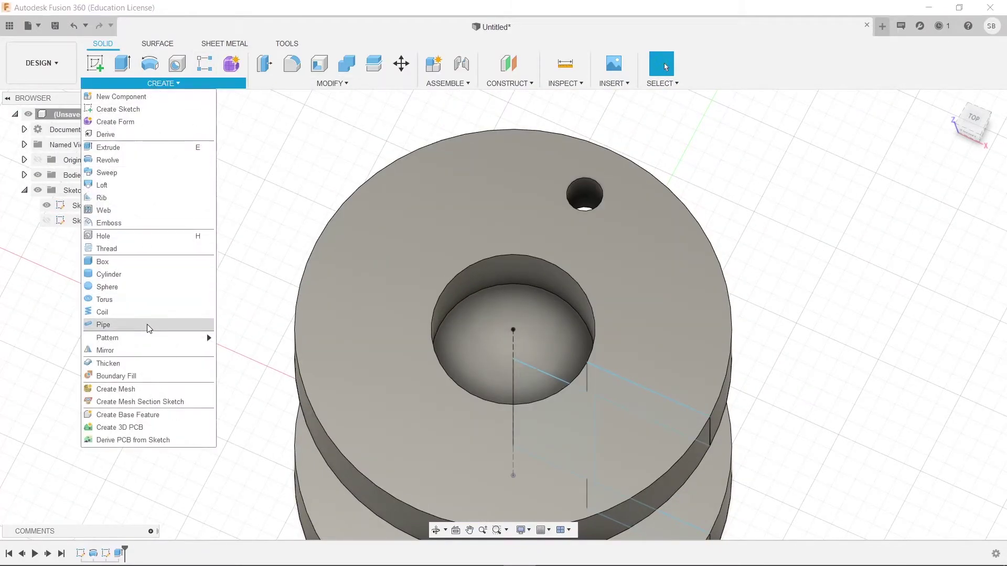
{"action": "mouse_move", "coordinate": [205, 338]}
{"action": "left_click", "coordinate": [262, 350]}
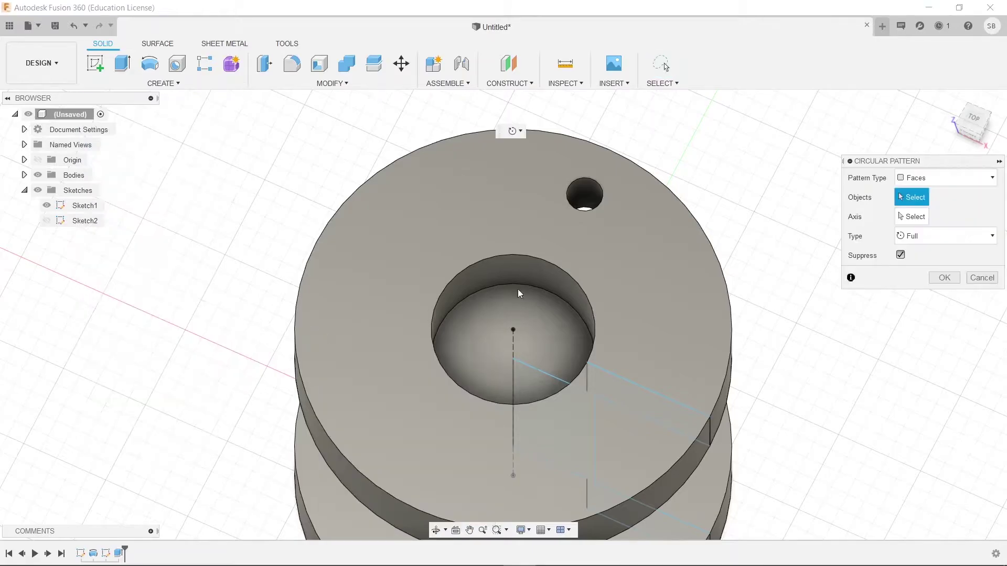
{"action": "left_click", "coordinate": [588, 198]}
{"action": "middle_click_drag", "start_coordinate": [764, 337], "coordinate": [607, 379], "text": "shift"}
{"action": "left_click", "coordinate": [627, 397]}
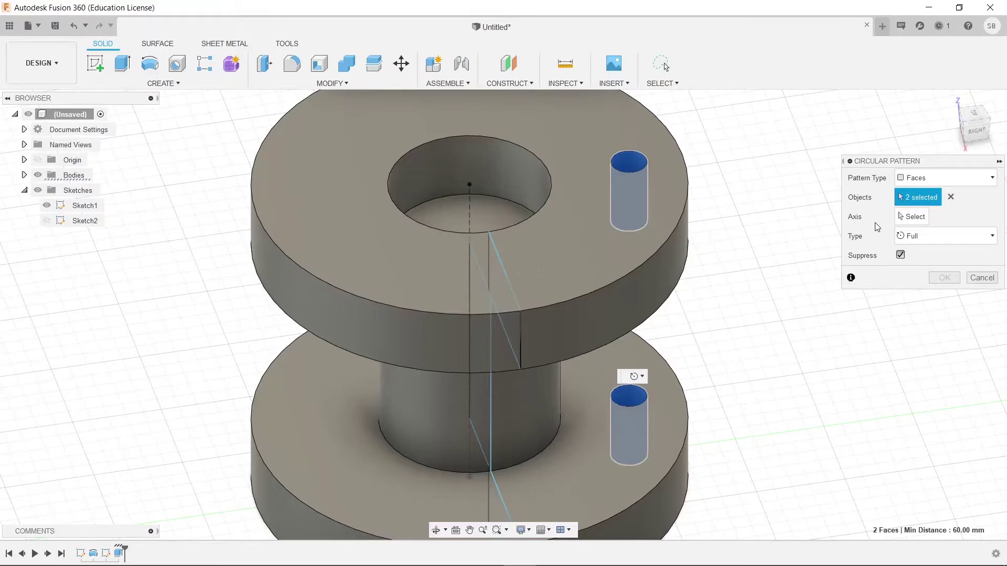
{"action": "left_click", "coordinate": [911, 217]}
{"action": "left_click", "coordinate": [470, 205]}
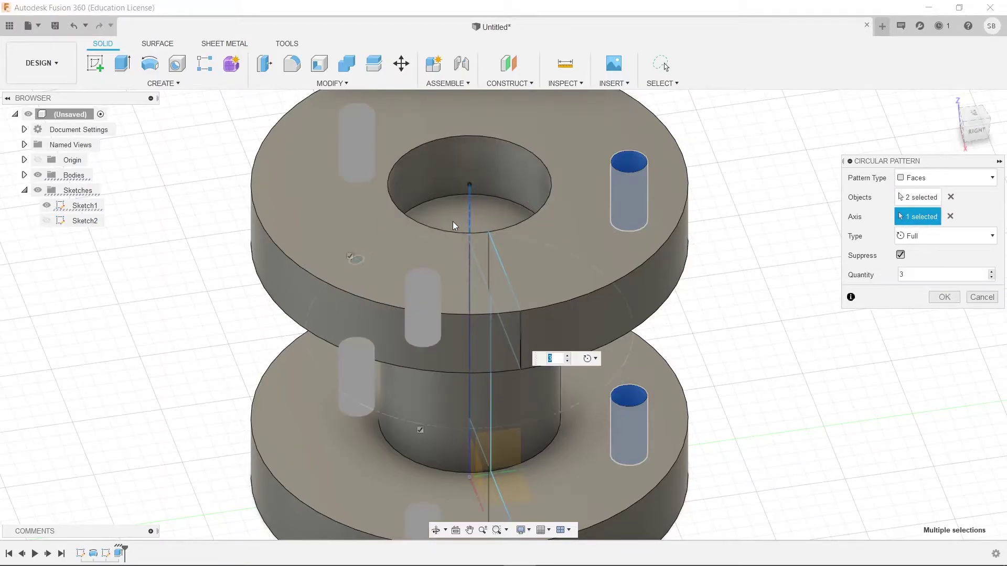
- Set the circular pattern to six copies and confirm it
{"action": "middle_click_drag", "start_coordinate": [454, 226], "coordinate": [564, 267], "text": "shift"}
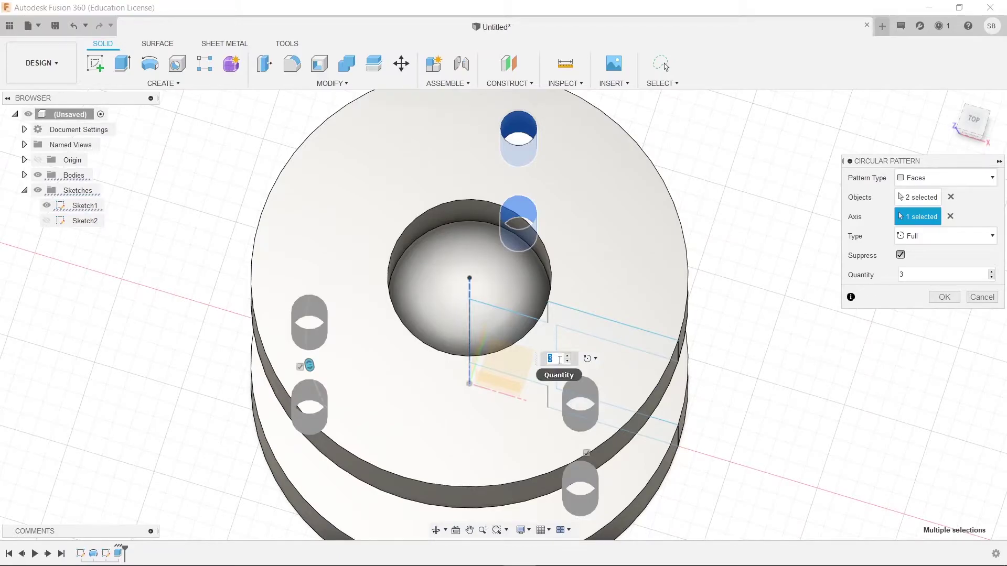
{"action": "key", "text": "Return"}
{"action": "middle_click_drag", "start_coordinate": [753, 218], "coordinate": [761, 235], "text": "shift"}
{"action": "key", "text": "Return"}
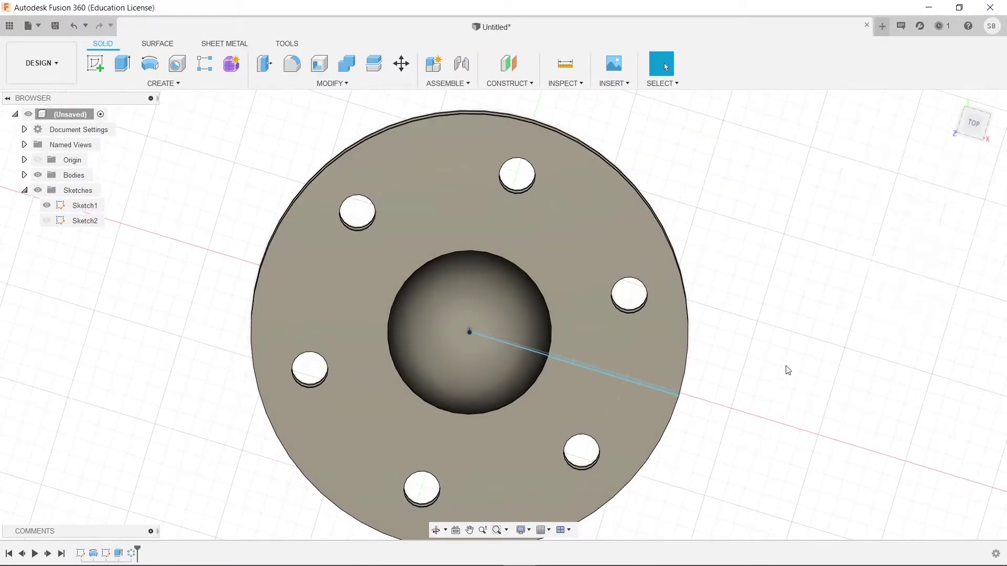
{"action": "middle_click_drag", "start_coordinate": [786, 367], "coordinate": [770, 396], "text": "shift"}
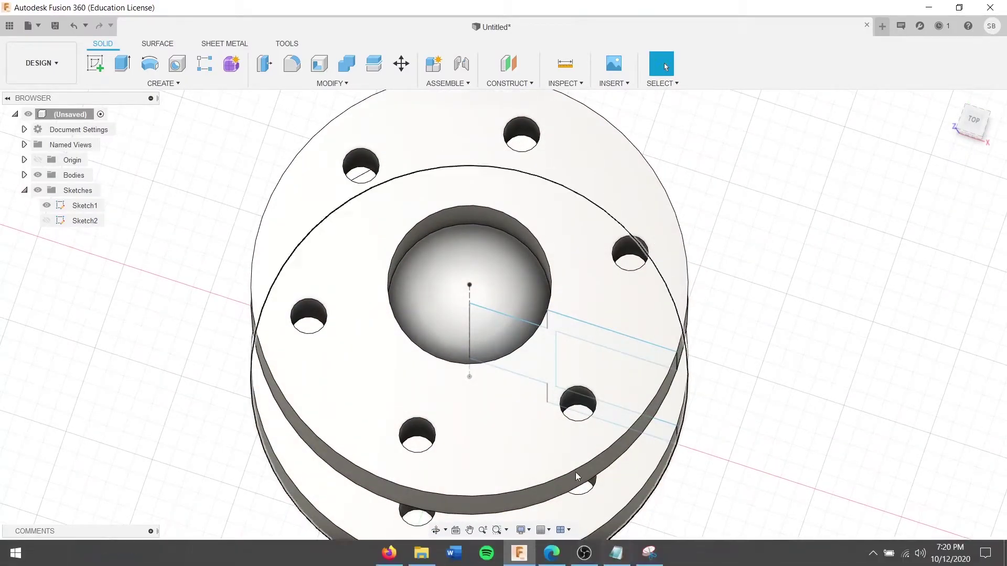
- Hide Sketch1's lines again
{"action": "left_click", "coordinate": [47, 205]}
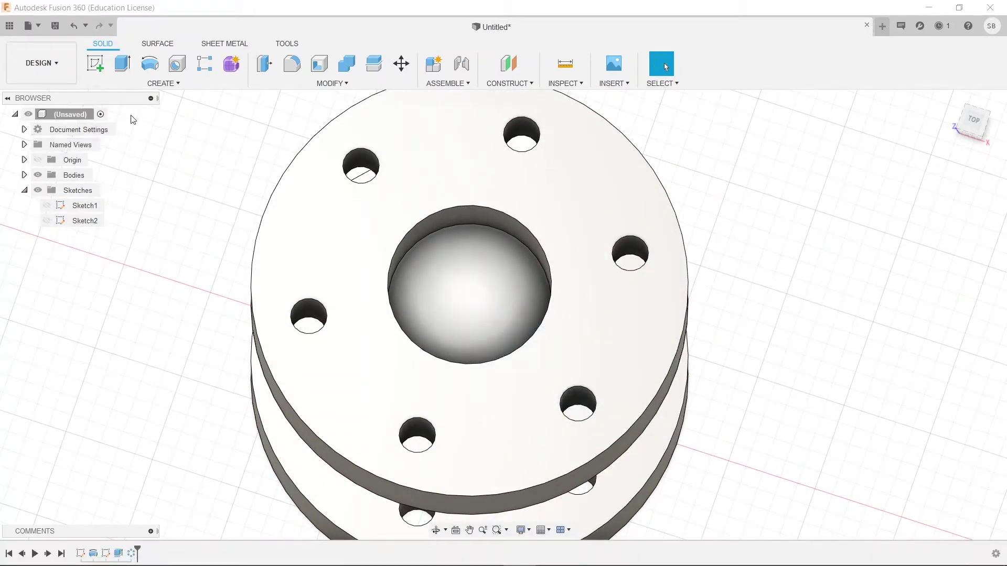
{"action": "left_click", "coordinate": [182, 86]}
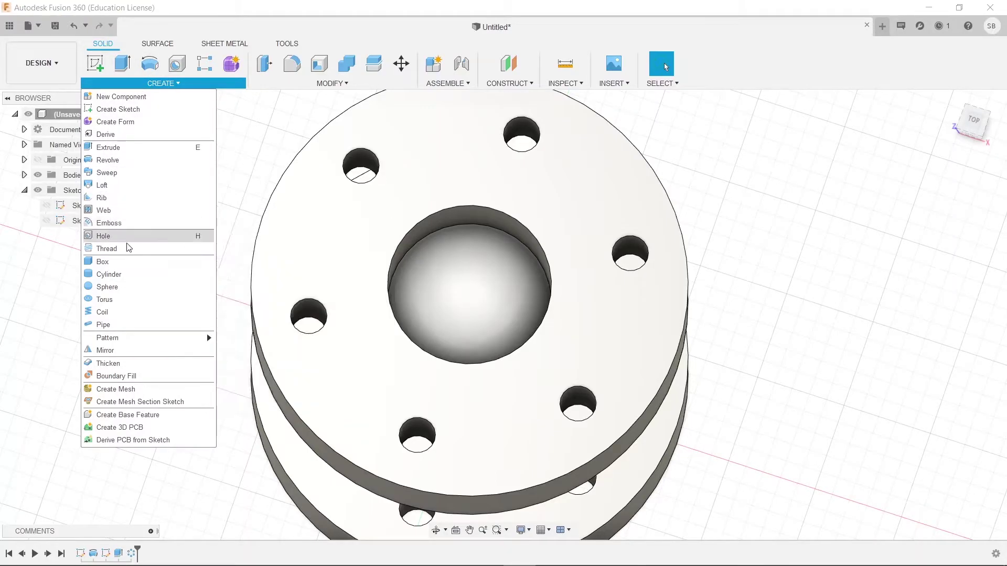
{"action": "mouse_move", "coordinate": [199, 338]}
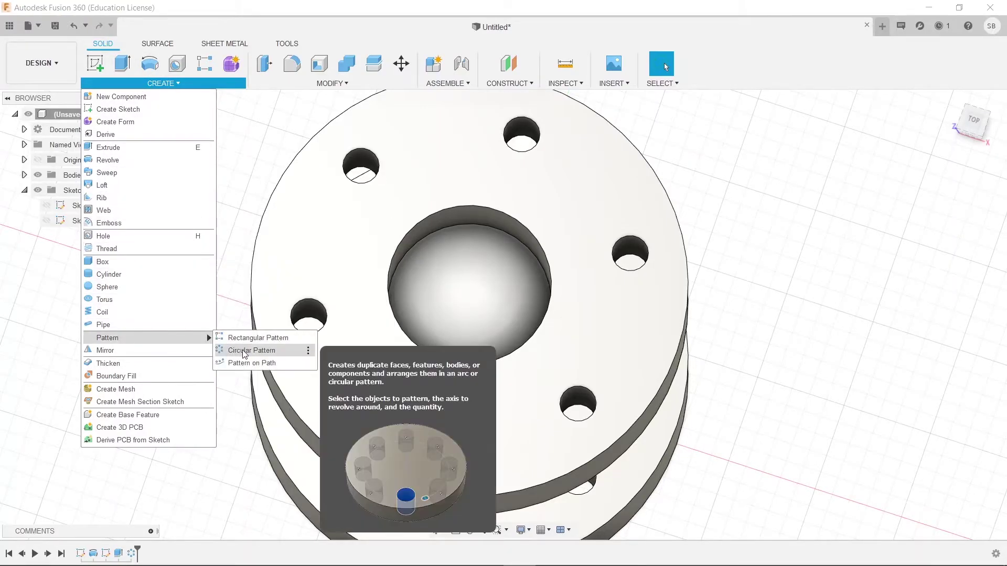
{"action": "left_click", "coordinate": [905, 357]}
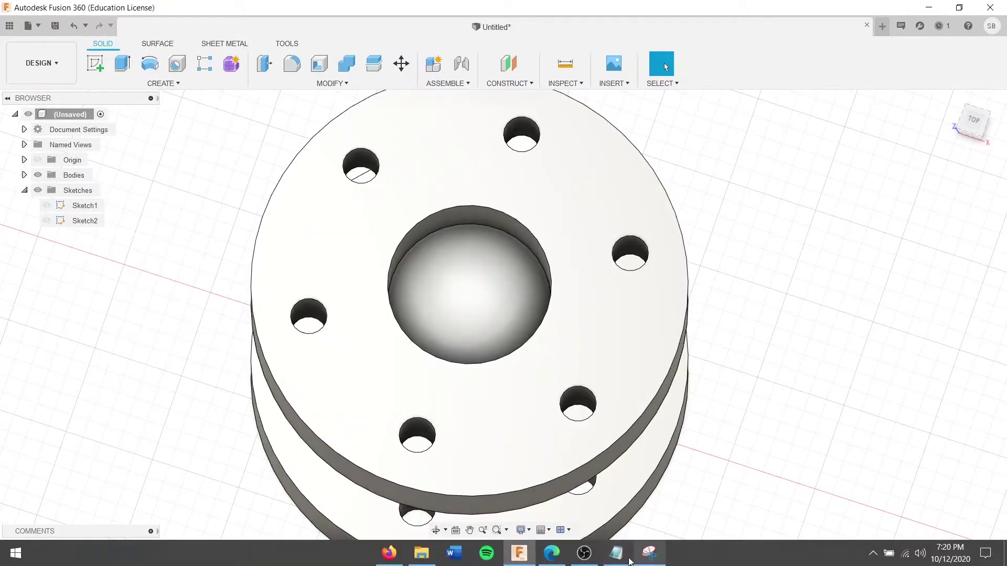
{"action": "left_click", "coordinate": [650, 554]}
{"action": "left_click_drag", "start_coordinate": [696, 121], "coordinate": [661, 86]}
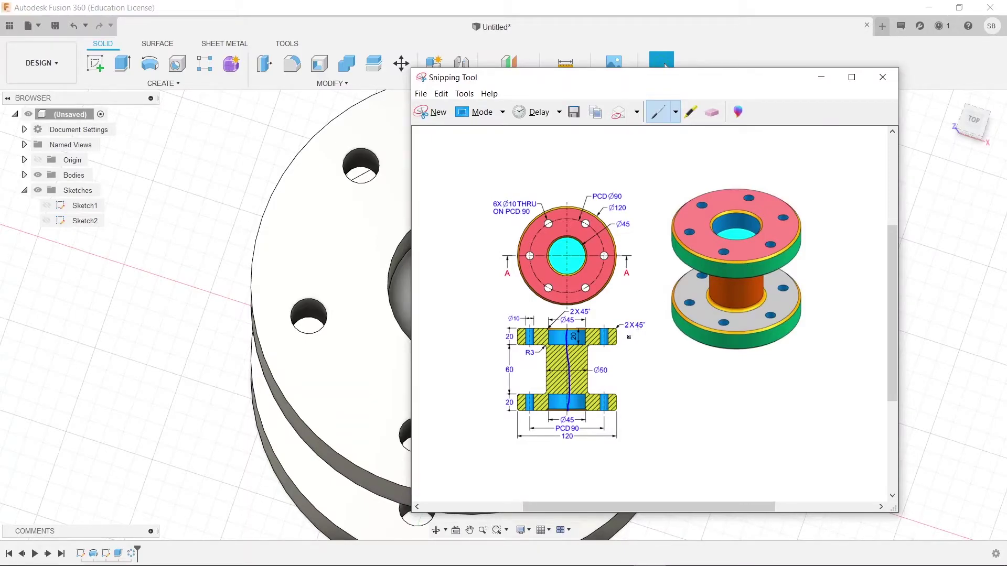
{"action": "scroll", "coordinate": [619, 331], "scroll_direction": "down", "scroll_amount": 1}
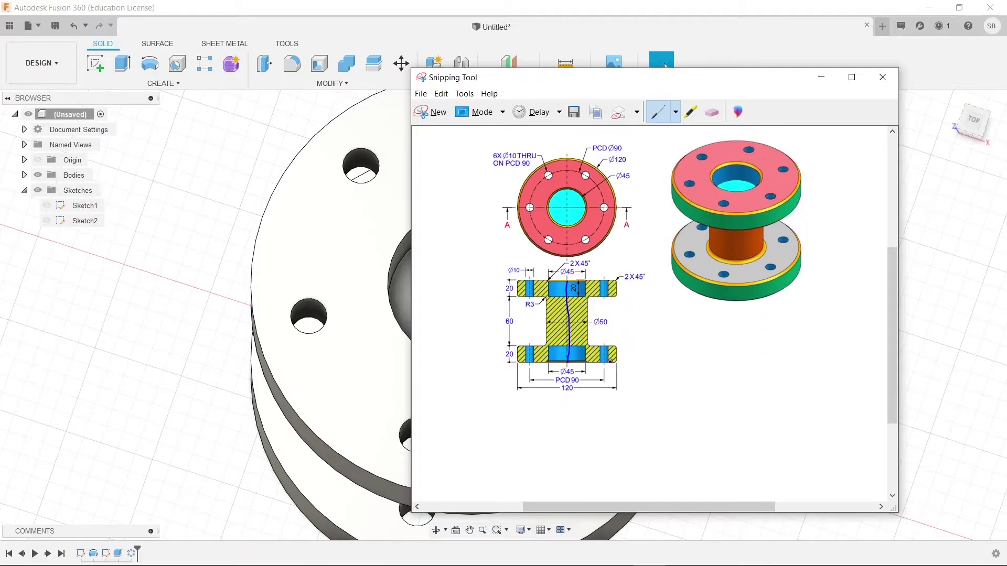
{"action": "scroll", "coordinate": [611, 355], "scroll_direction": "up", "scroll_amount": 1}
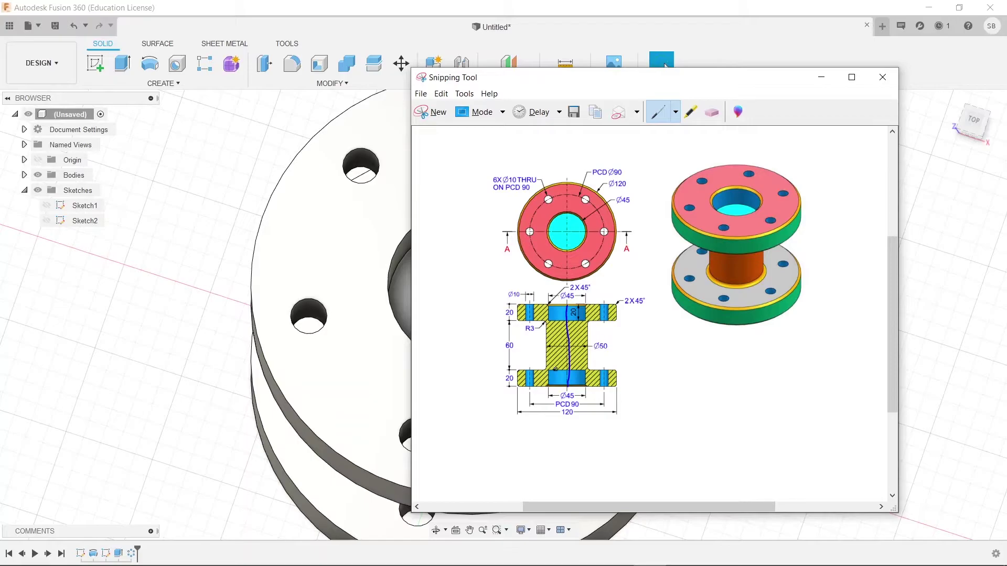
{"action": "left_click", "coordinate": [822, 79]}
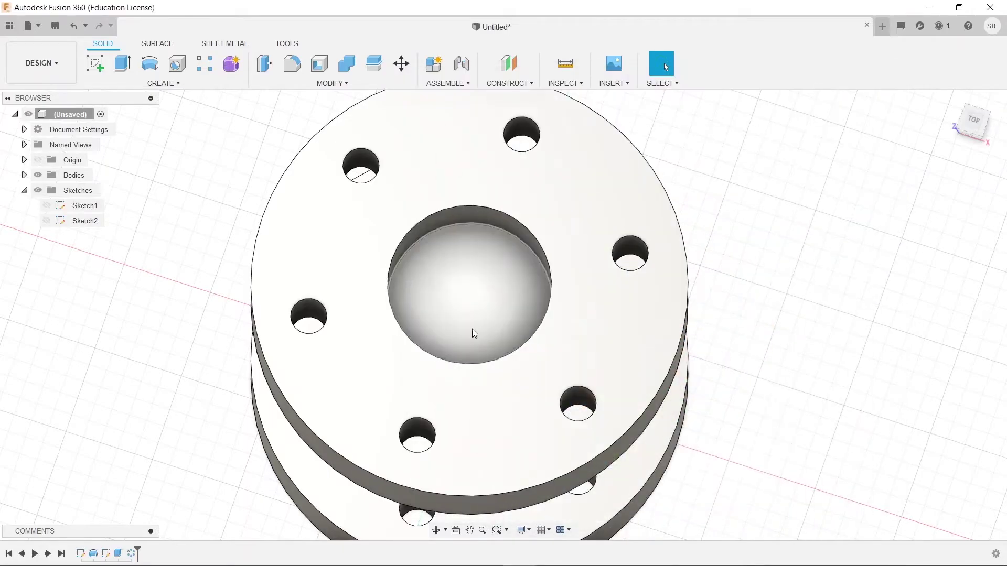
- Briefly open and finish Sketch2, then open Sketch1 for editing
{"action": "left_click", "coordinate": [106, 555]}
{"action": "double_click", "coordinate": [105, 555]}
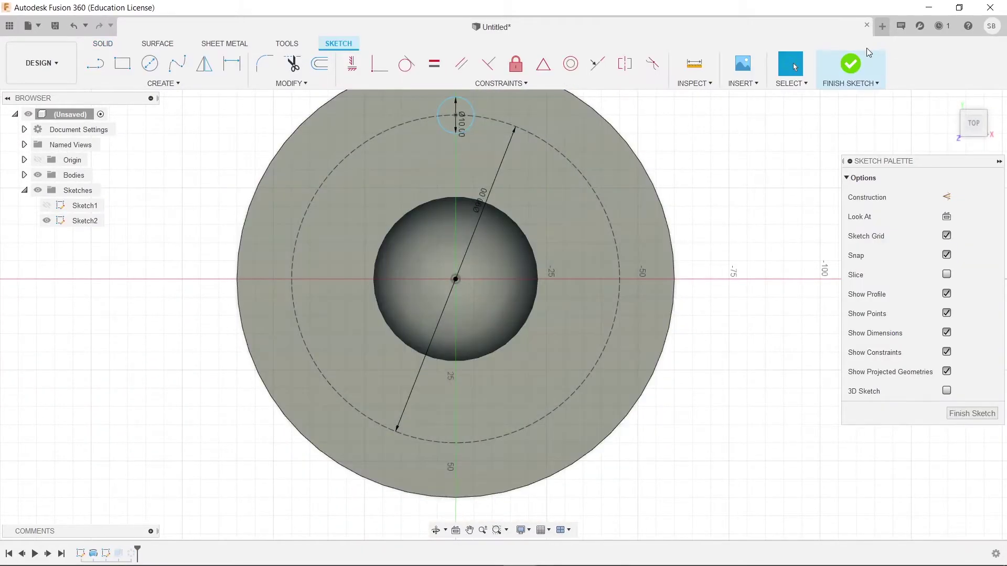
{"action": "left_click", "coordinate": [850, 63]}
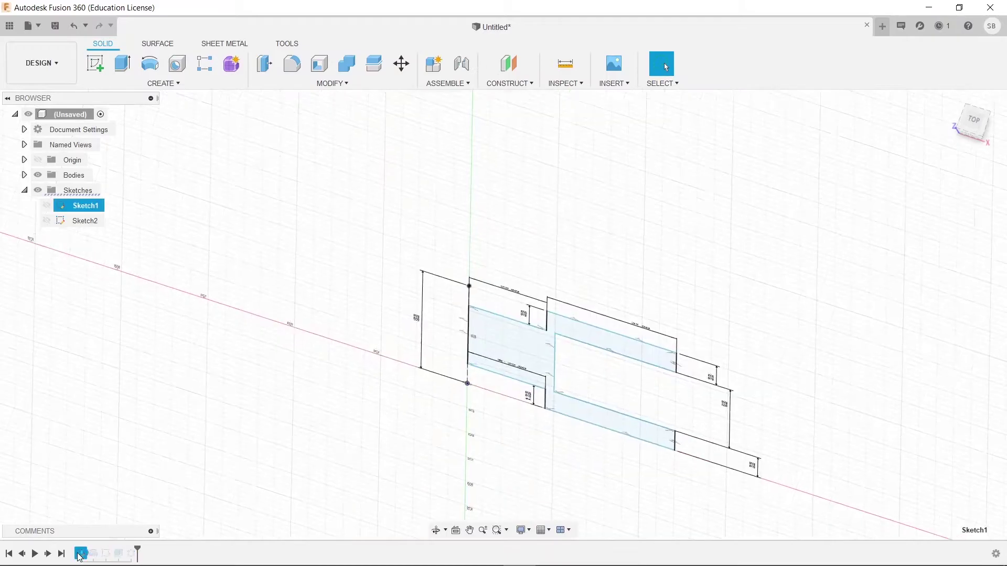
{"action": "double_click", "coordinate": [535, 456]}
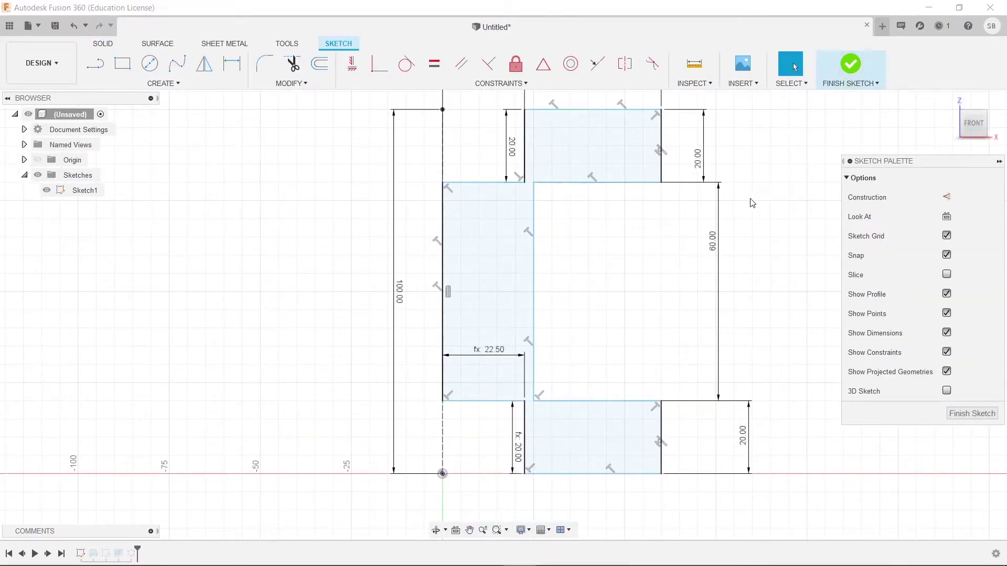
- Check the reference drawing, then return to the sketch
{"action": "key", "text": "alt+Tab"}
{"action": "key", "text": "Escape"}
{"action": "key", "text": "alt+Tab"}
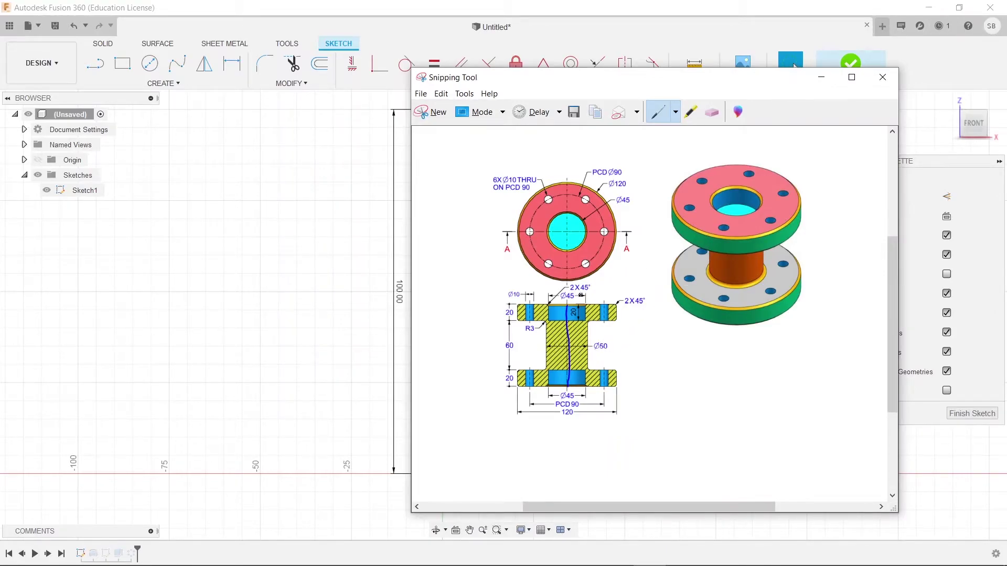
{"action": "left_click", "coordinate": [821, 77]}
- Dimension the left profile line to the shaft line at 25.00 mm
{"action": "left_click", "coordinate": [533, 287]}
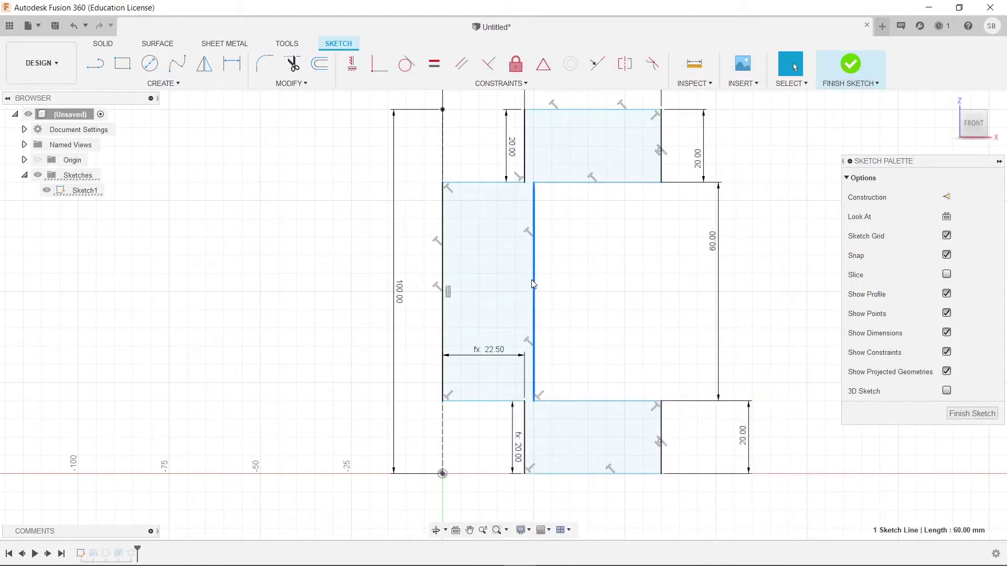
{"action": "left_click", "coordinate": [446, 290]}
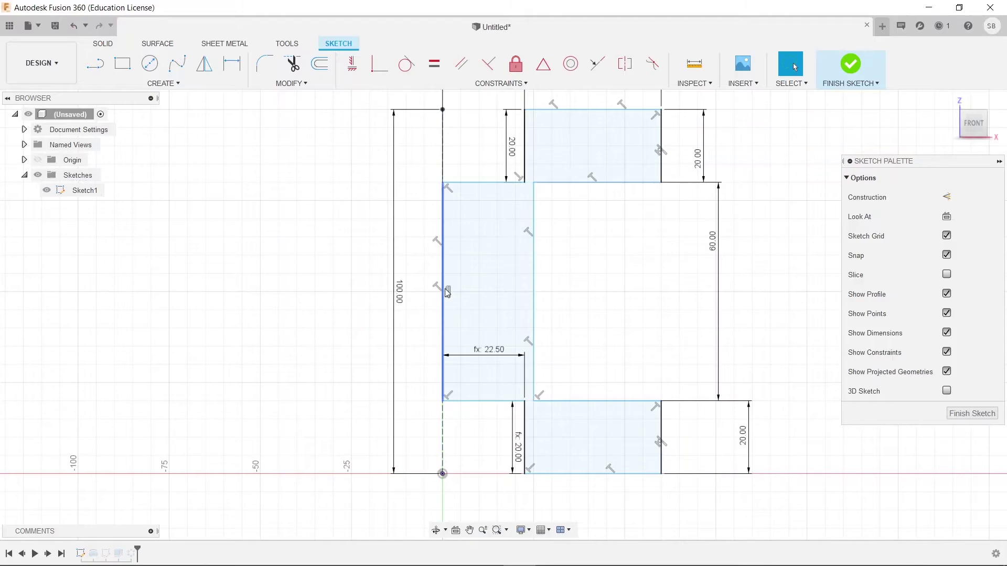
{"action": "key", "text": "d"}
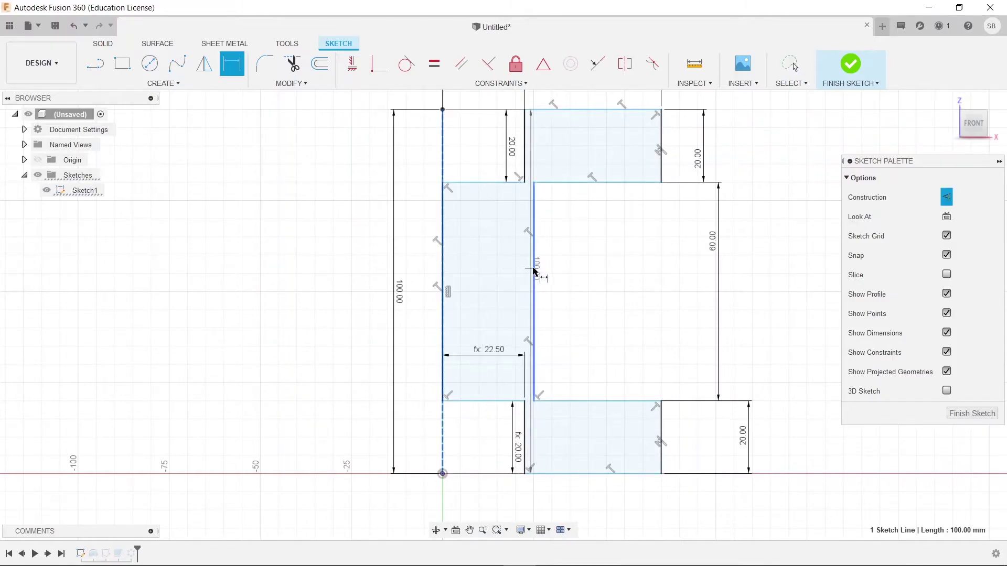
{"action": "left_click", "coordinate": [533, 269]}
{"action": "left_click", "coordinate": [499, 511]}
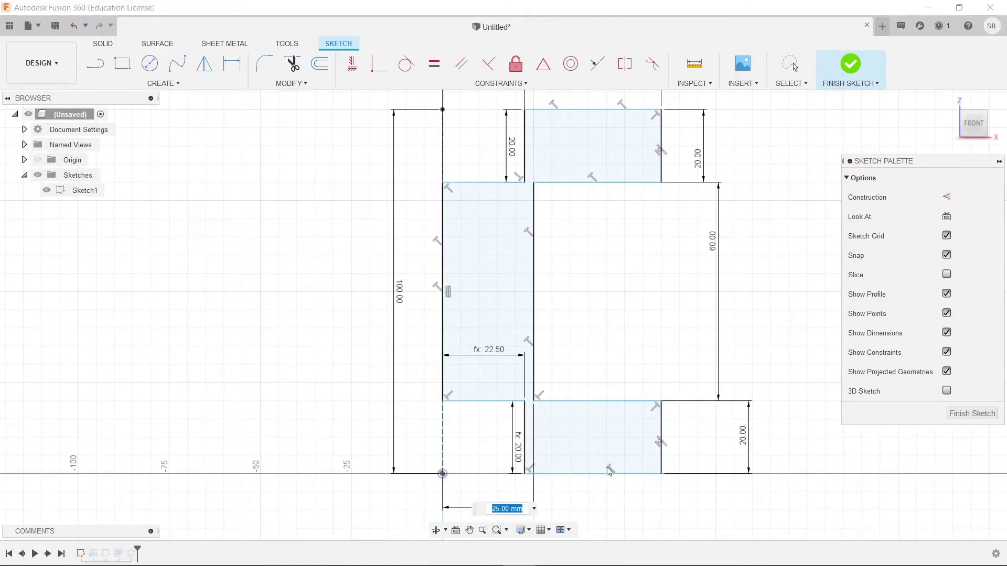
{"action": "key", "text": "Return"}
{"action": "key", "text": "Escape"}
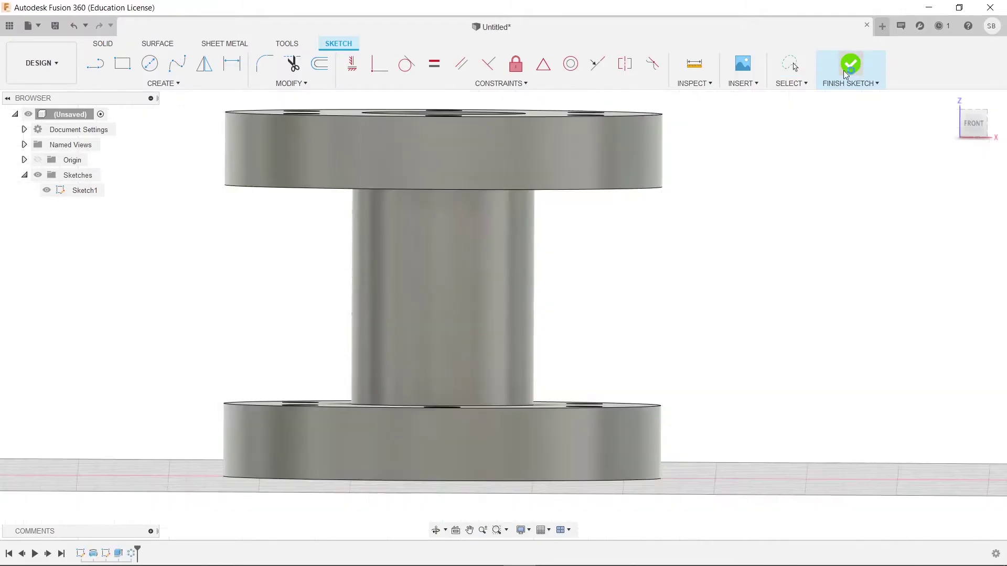
{"action": "middle_click_drag", "start_coordinate": [843, 70], "coordinate": [753, 326], "text": "shift"}
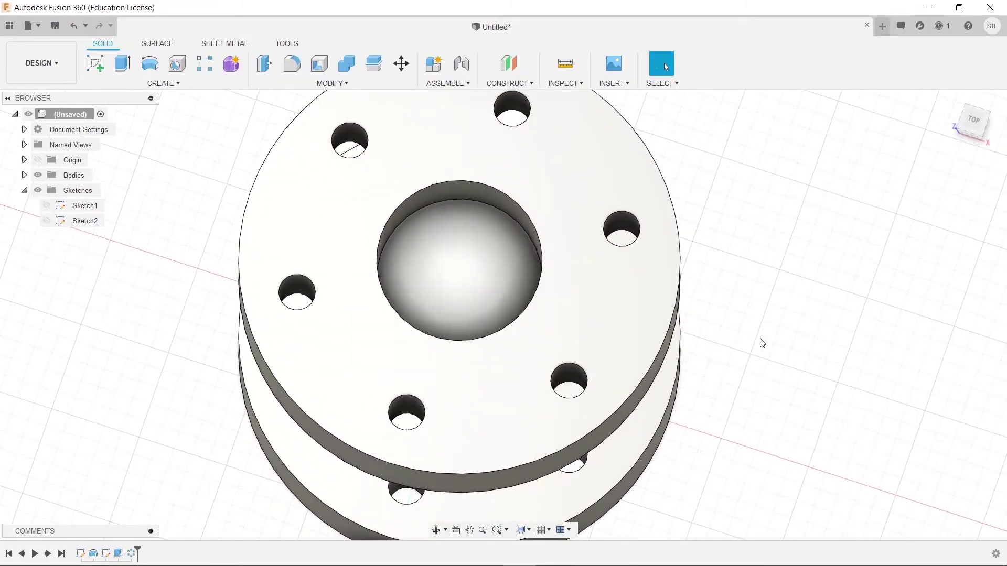
{"action": "middle_click_drag", "start_coordinate": [760, 342], "coordinate": [761, 285], "text": "shift"}
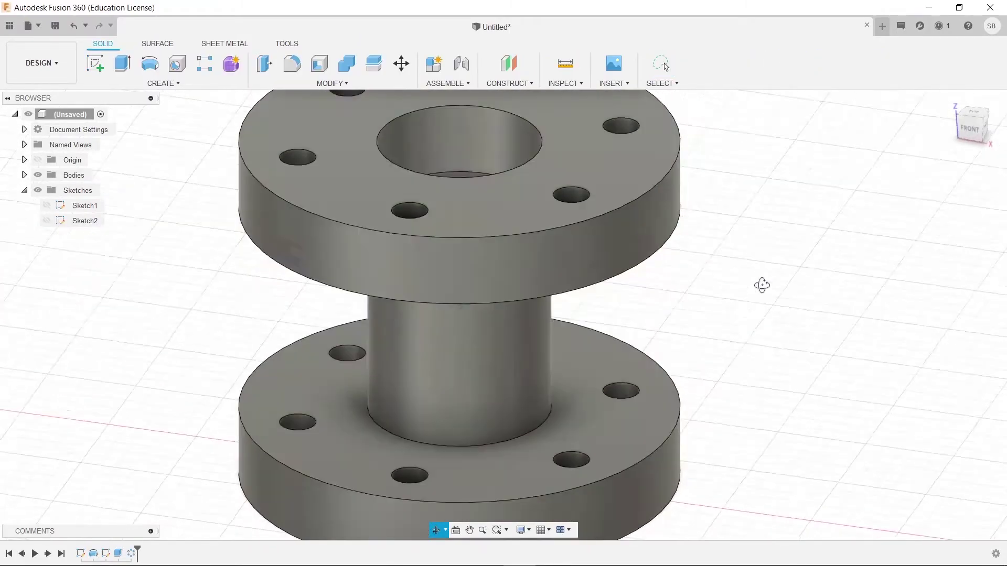
- Fillet both shaft-to-flange edges with a 3 mm radius
{"action": "left_click_drag", "start_coordinate": [762, 285], "coordinate": [768, 254]}
{"action": "key", "text": "Escape"}
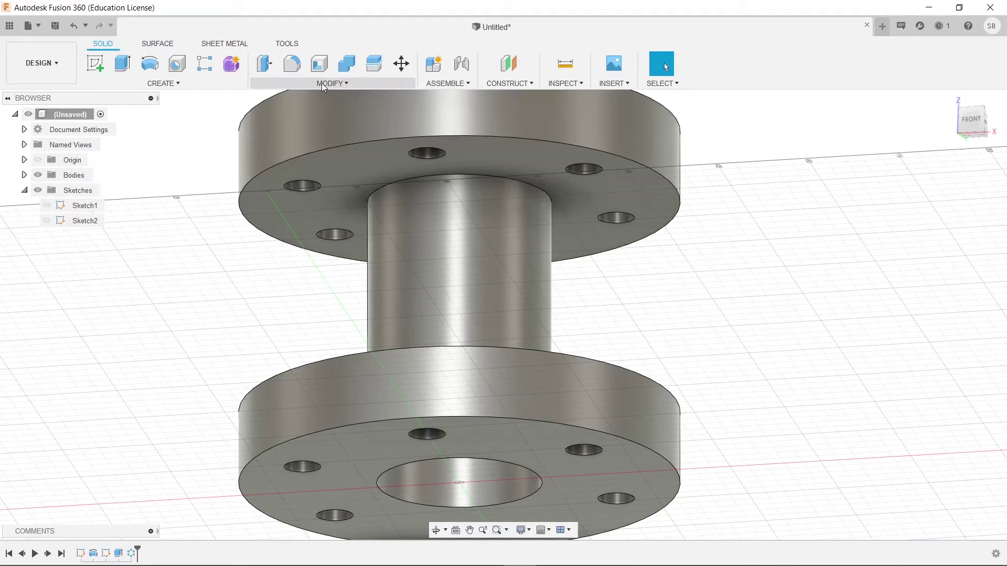
{"action": "left_click", "coordinate": [292, 64]}
{"action": "left_click", "coordinate": [376, 191]}
{"action": "middle_click_drag", "start_coordinate": [376, 190], "coordinate": [381, 446], "text": "shift"}
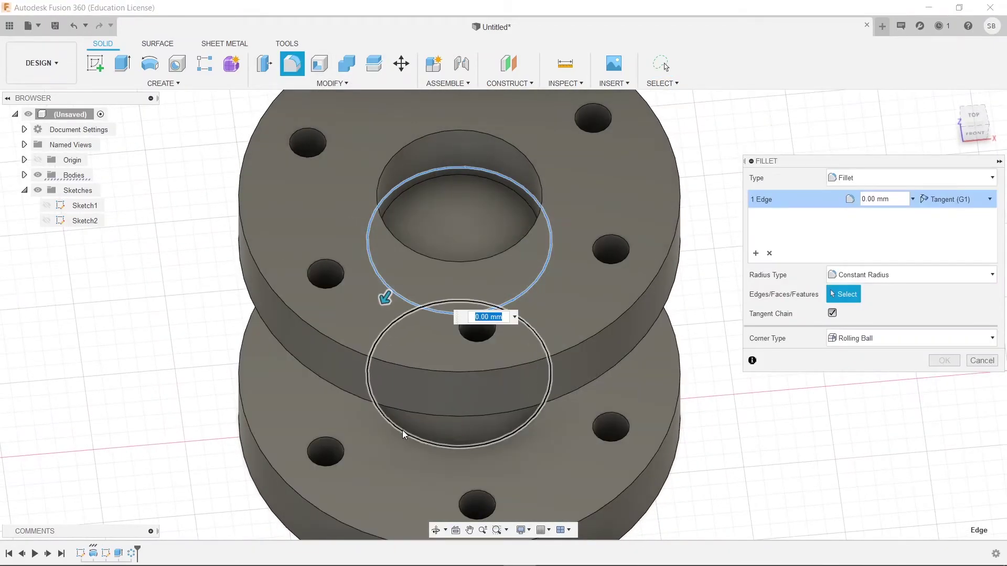
{"action": "left_click", "coordinate": [401, 436]}
{"action": "type", "text": "1"}
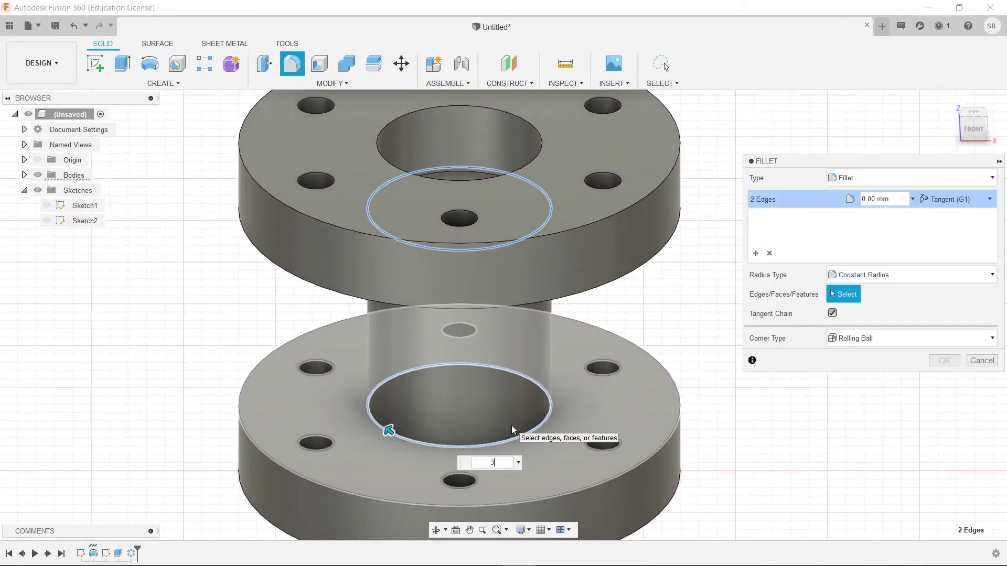
{"action": "key", "text": "Return"}
- Compare the filleted spool against the reference drawing
{"action": "middle_click_drag", "start_coordinate": [512, 426], "coordinate": [572, 362], "text": "shift"}
{"action": "key", "text": "alt+Tab"}
{"action": "key", "text": "alt+Tab"}
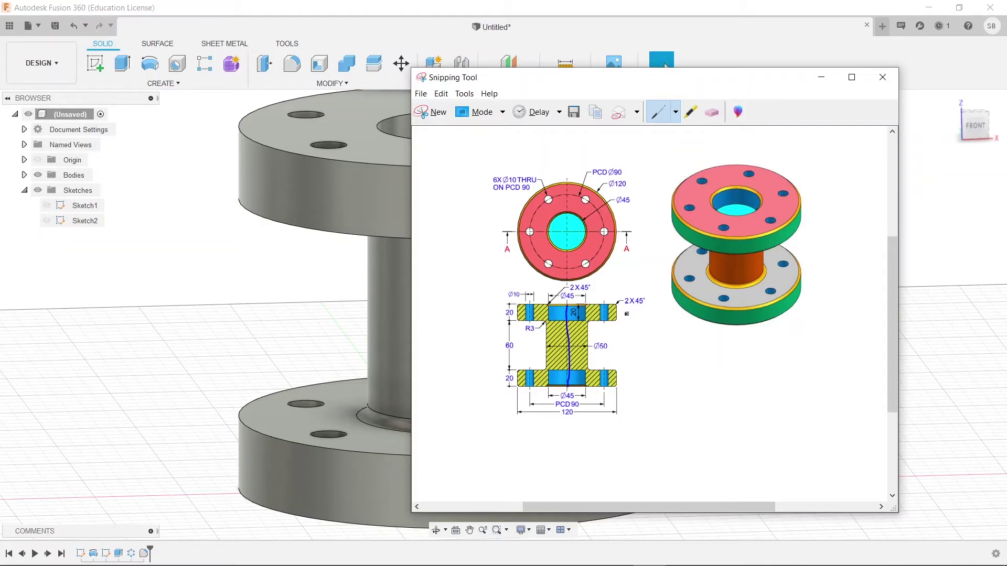
{"action": "scroll", "coordinate": [619, 306], "scroll_direction": "down", "scroll_amount": 2}
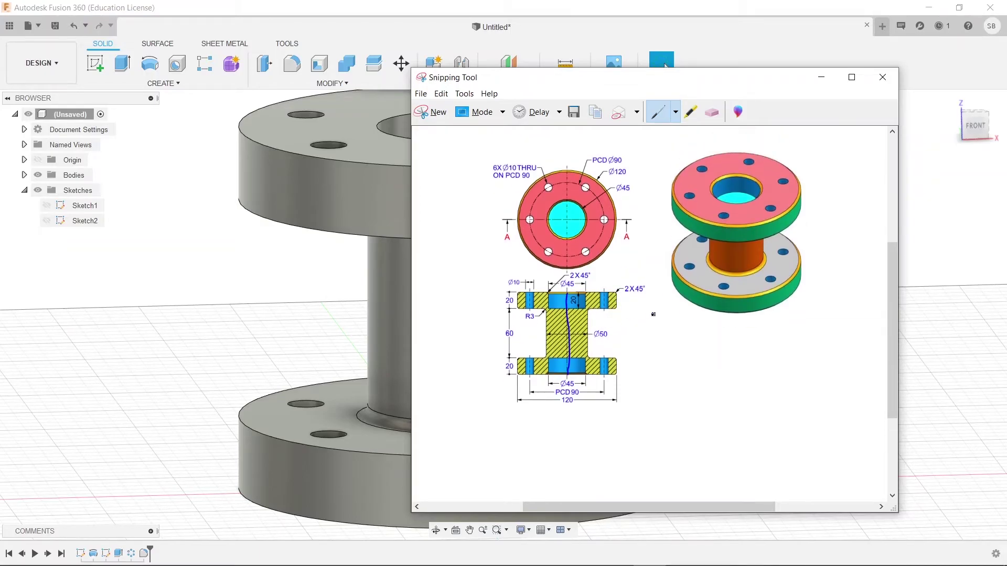
- Start a chamfer and select the four outer rim edges of both flanges
{"action": "left_click", "coordinate": [821, 77]}
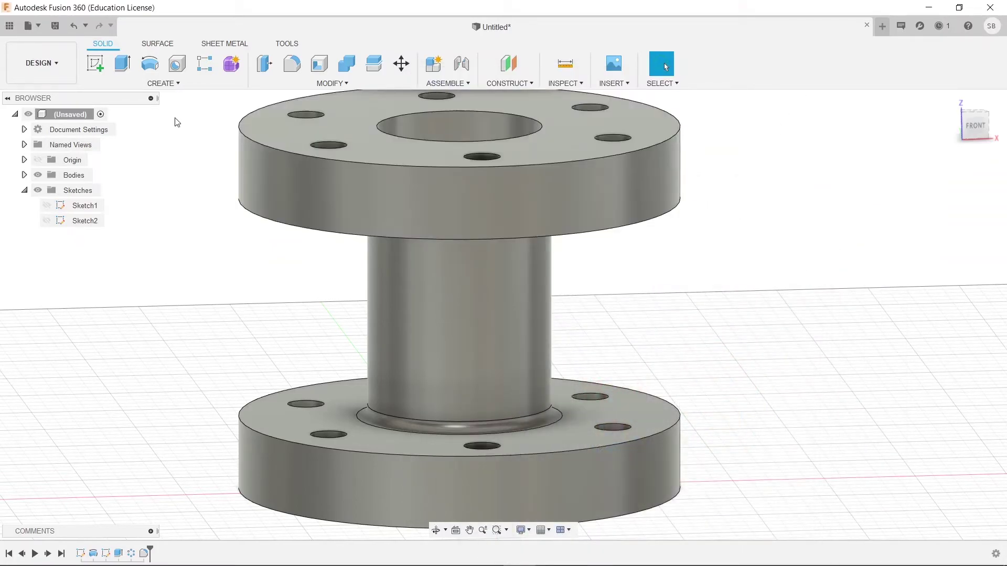
{"action": "left_click", "coordinate": [329, 83]}
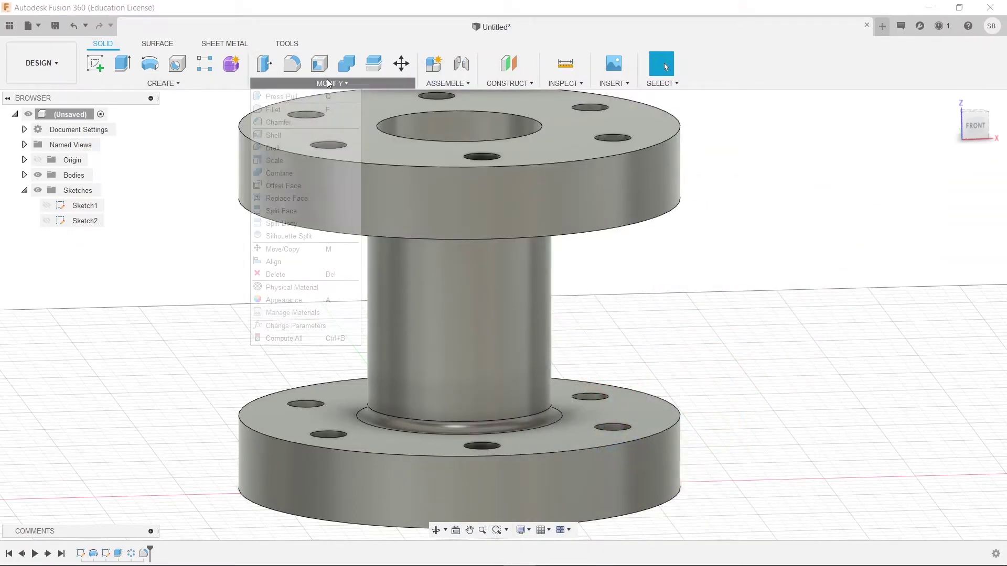
{"action": "left_click", "coordinate": [285, 123]}
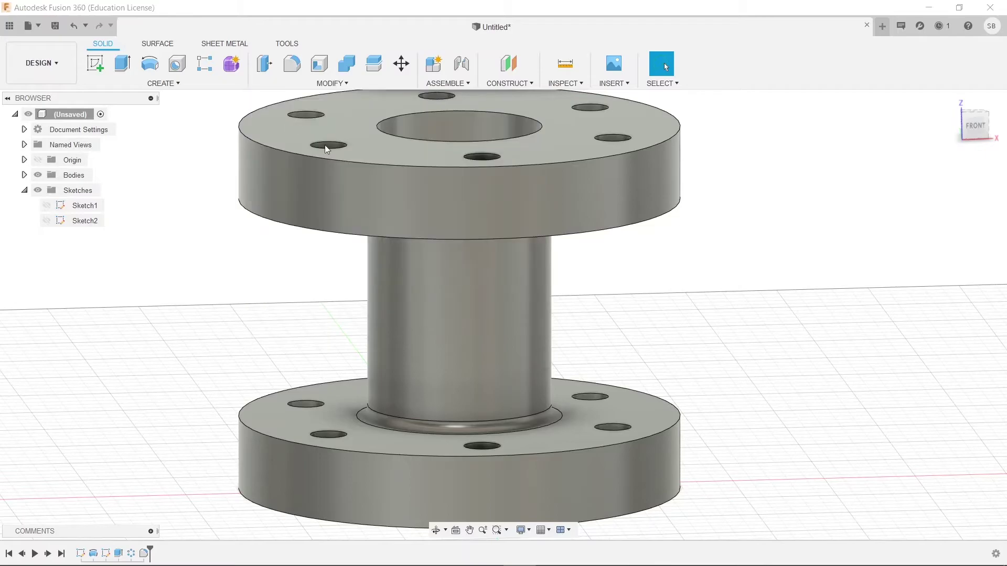
{"action": "left_click", "coordinate": [414, 167]}
{"action": "left_click", "coordinate": [426, 239]}
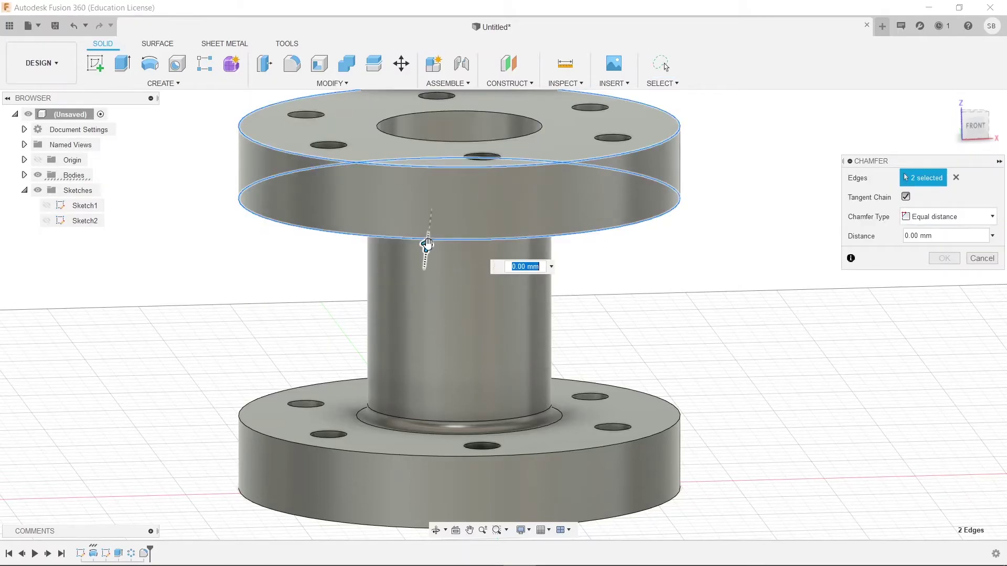
{"action": "left_click", "coordinate": [413, 454]}
{"action": "middle_click_drag", "start_coordinate": [443, 514], "coordinate": [451, 447]}
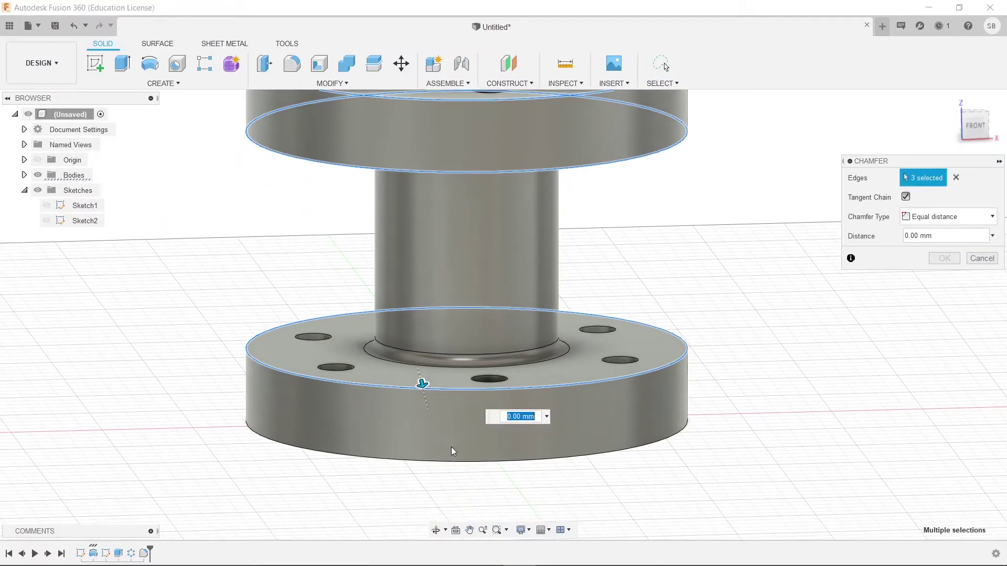
{"action": "left_click", "coordinate": [446, 461]}
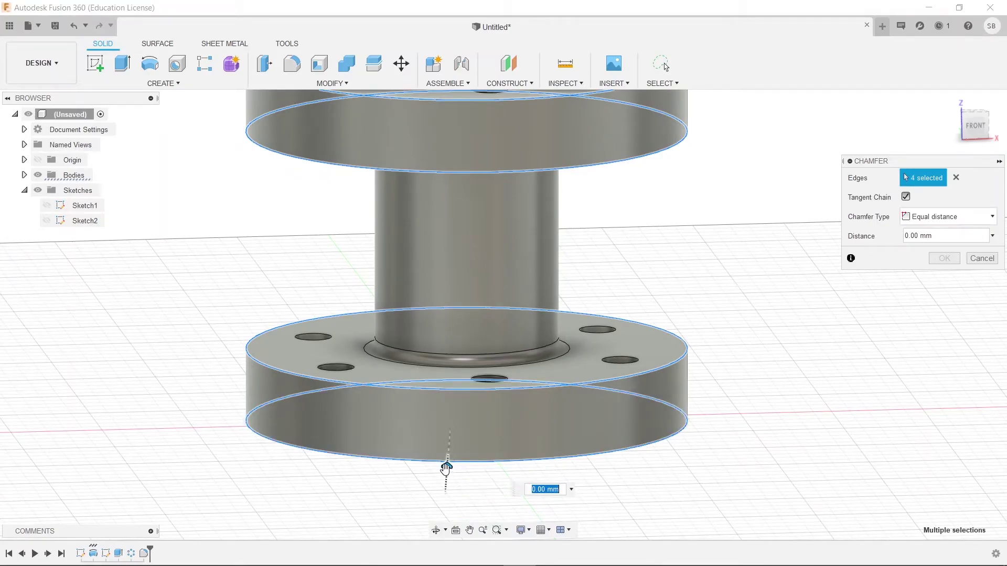
- Apply a 2 mm equal-distance chamfer and compare with the reference drawing
{"action": "left_click", "coordinate": [912, 220]}
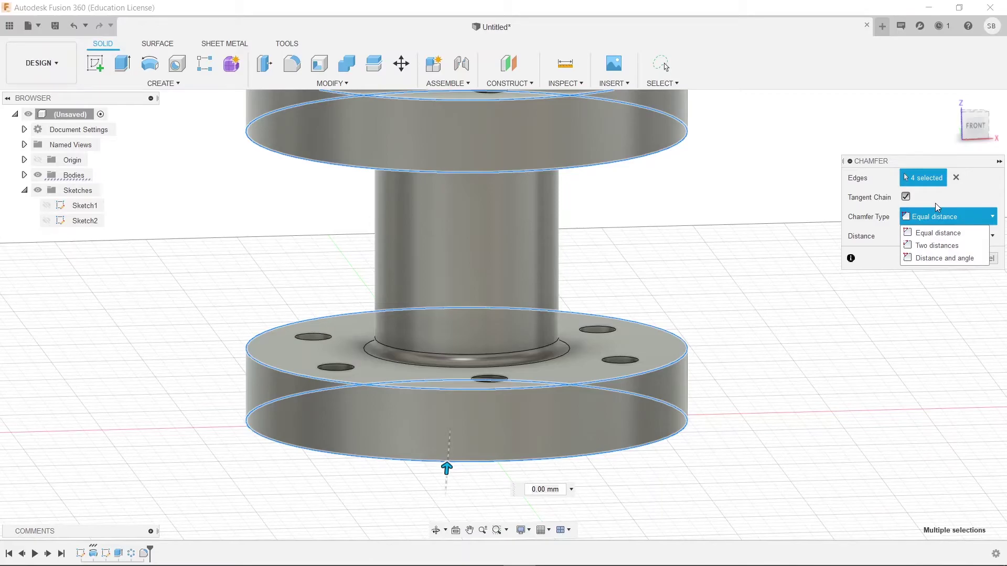
{"action": "left_click", "coordinate": [881, 218]}
{"action": "middle_click_drag", "start_coordinate": [602, 243], "coordinate": [598, 288], "text": "shift"}
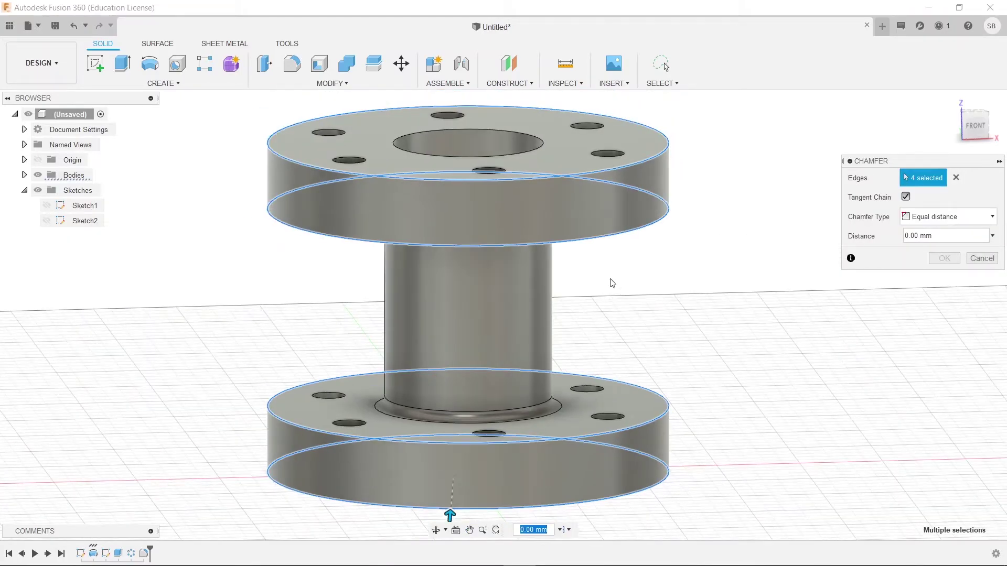
{"action": "type", "text": "2"}
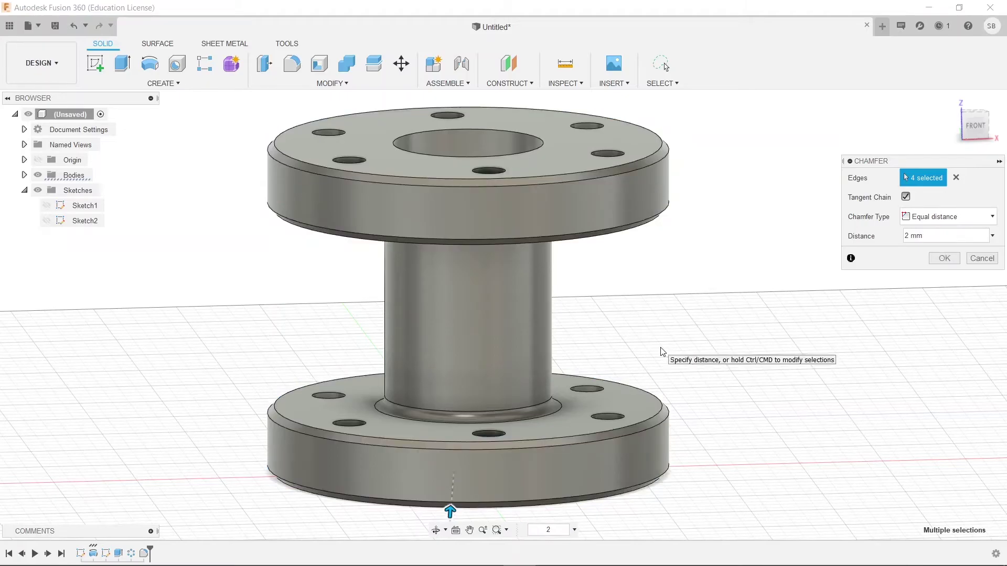
{"action": "left_click", "coordinate": [944, 258]}
{"action": "middle_click_drag", "start_coordinate": [602, 303], "coordinate": [665, 326], "text": "shift"}
{"action": "middle_click_drag", "start_coordinate": [746, 351], "coordinate": [681, 355], "text": "shift"}
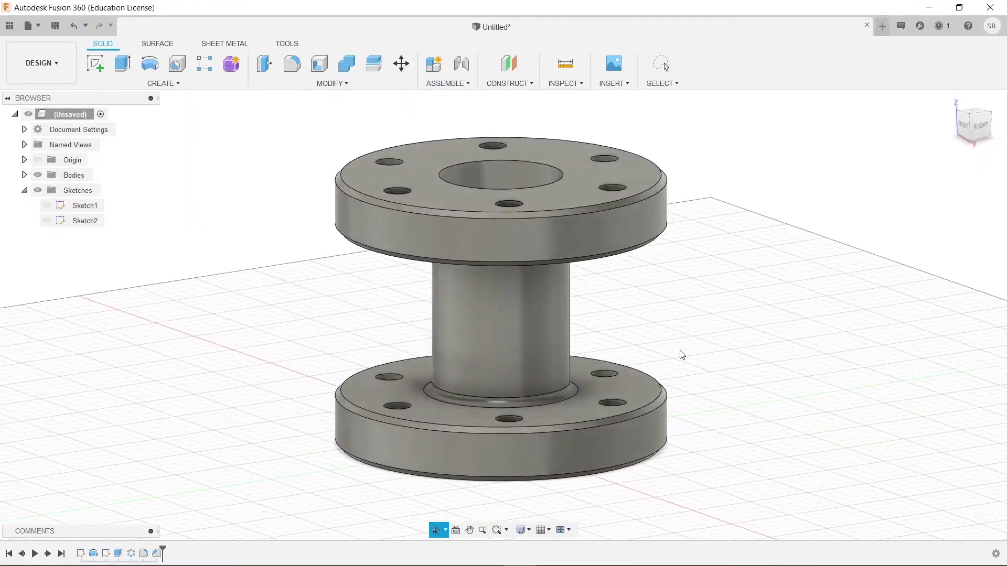
{"action": "key", "text": "alt+Tab"}
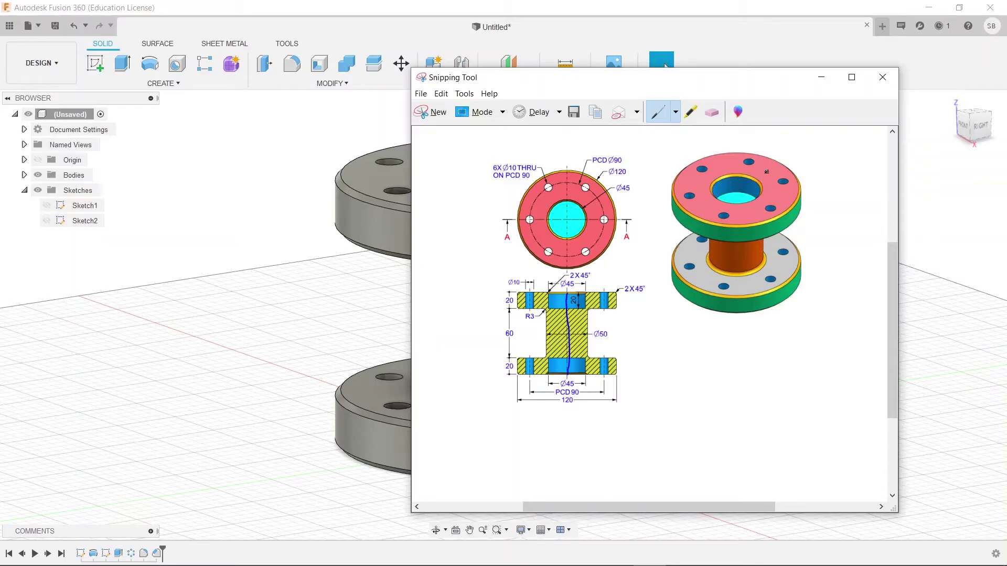
- Chamfer the top and bottom edges of the central bore at 2 mm
{"action": "left_click", "coordinate": [821, 80]}
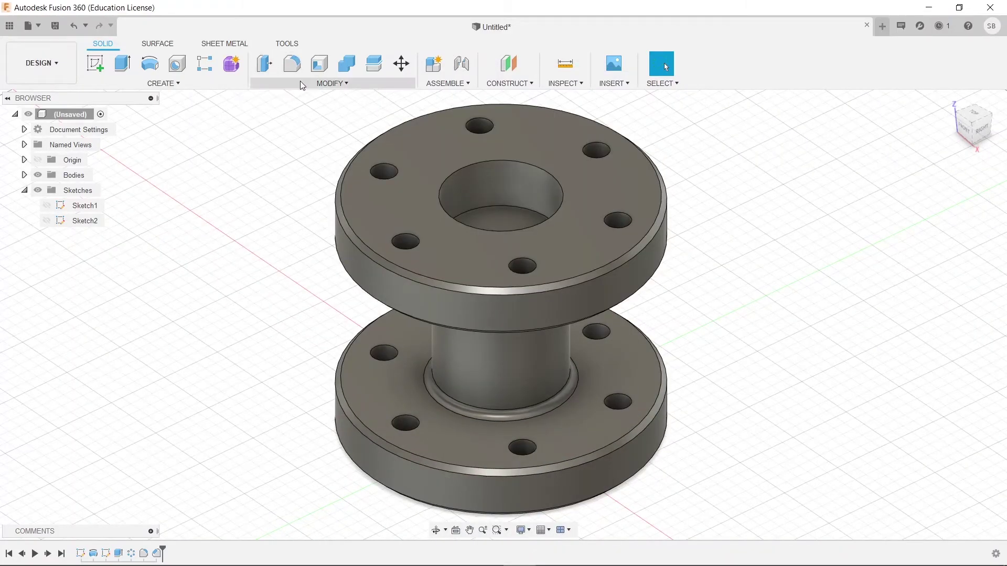
{"action": "left_click", "coordinate": [300, 83]}
{"action": "left_click", "coordinate": [283, 126]}
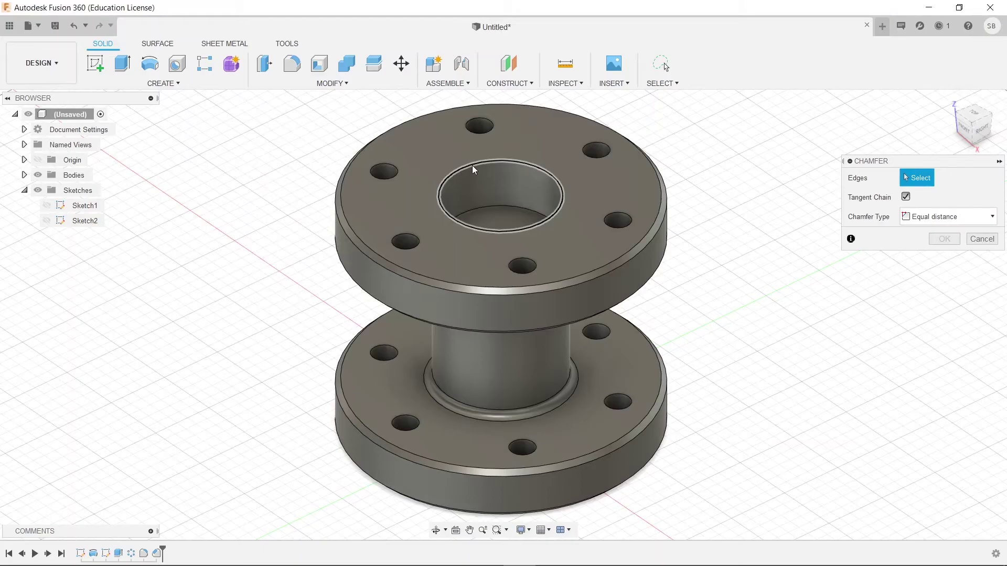
{"action": "left_click", "coordinate": [472, 165]}
{"action": "middle_click_drag", "start_coordinate": [638, 377], "coordinate": [612, 299], "text": "shift"}
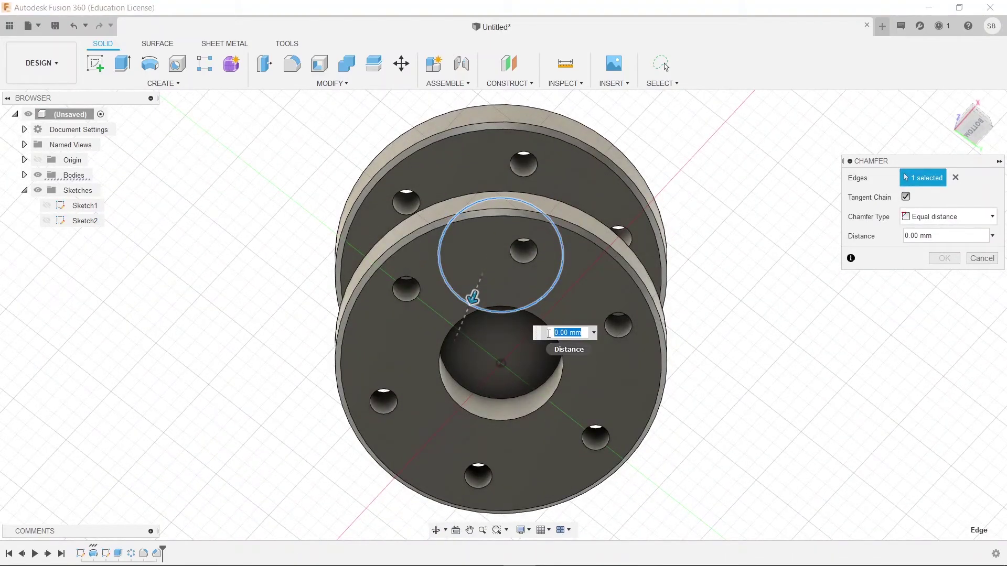
{"action": "left_click", "coordinate": [555, 335]}
{"action": "type", "text": "2"}
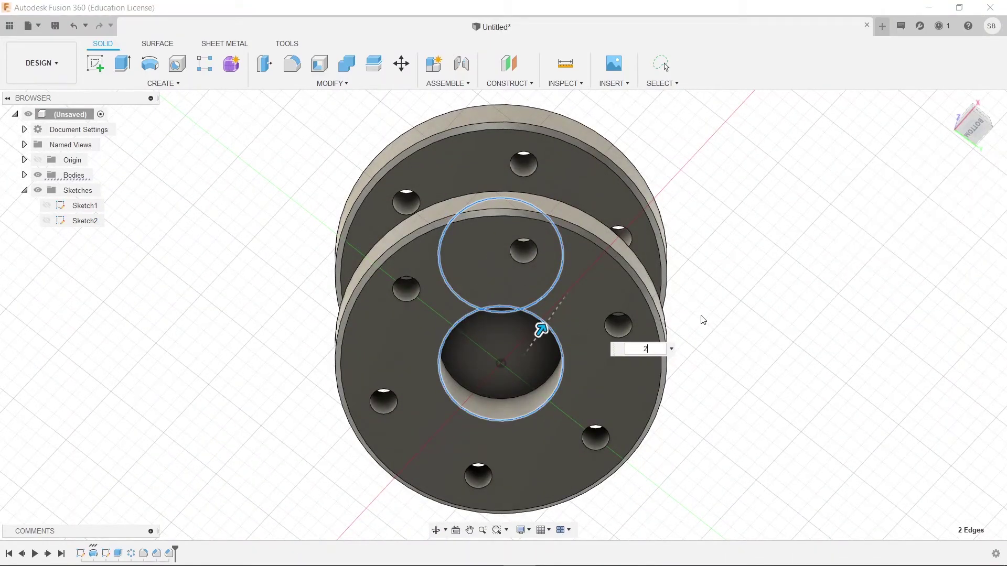
{"action": "key", "text": "Return"}
{"action": "middle_click_drag", "start_coordinate": [699, 316], "coordinate": [571, 339], "text": "shift"}
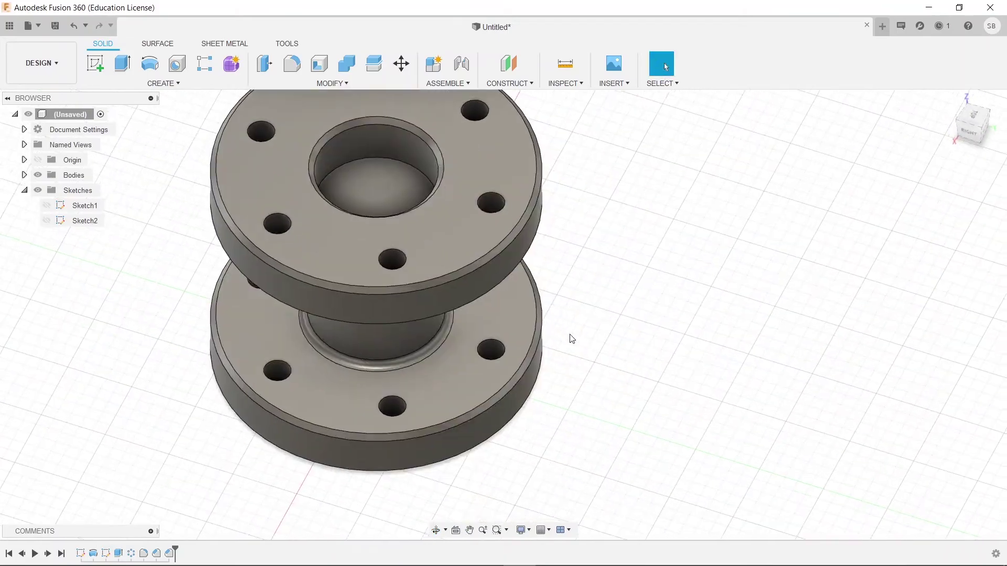
{"action": "scroll", "coordinate": [572, 338], "scroll_direction": "down", "scroll_amount": 3}
- Orbit the finished spool toward its top face for comparison
{"action": "key", "text": "alt+Tab"}
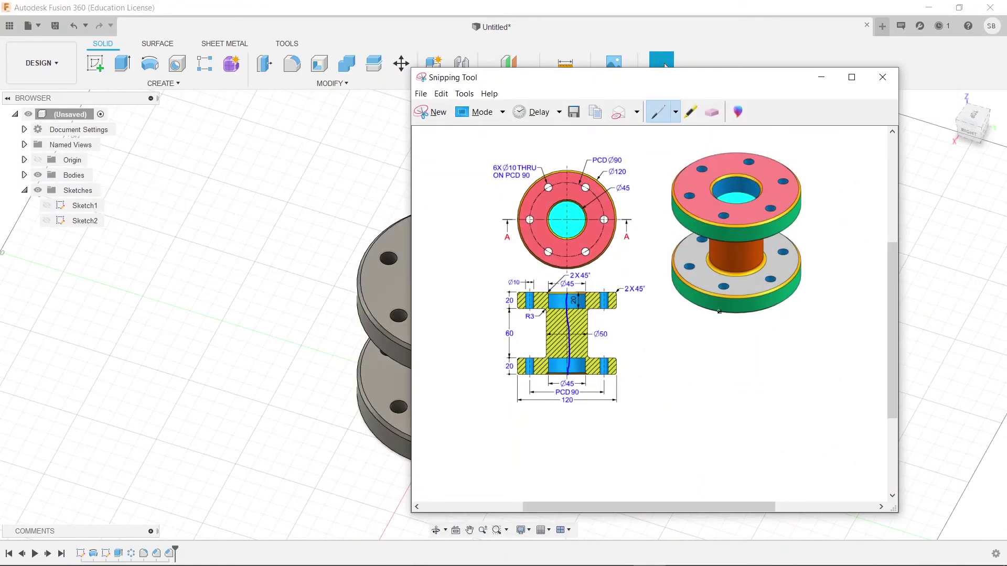
{"action": "key", "text": "alt+Tab"}
{"action": "middle_click_drag", "start_coordinate": [270, 330], "coordinate": [487, 329], "text": "shift"}
{"action": "key", "text": "Escape"}
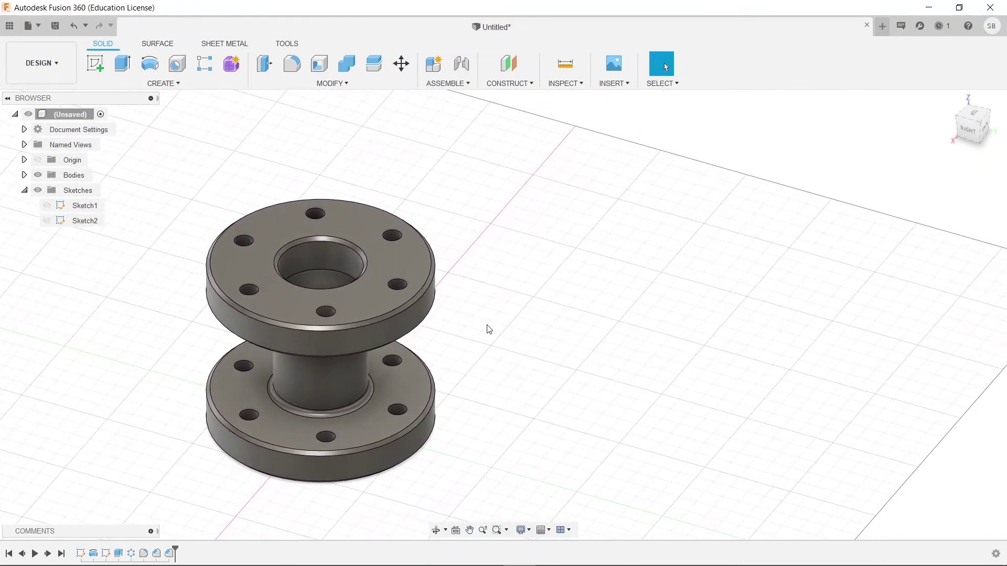
- Move the reference drawing window right and circle its isometric spool view in blue ink
{"action": "key", "text": "alt+Tab"}
{"action": "left_click_drag", "start_coordinate": [705, 83], "coordinate": [784, 56]}
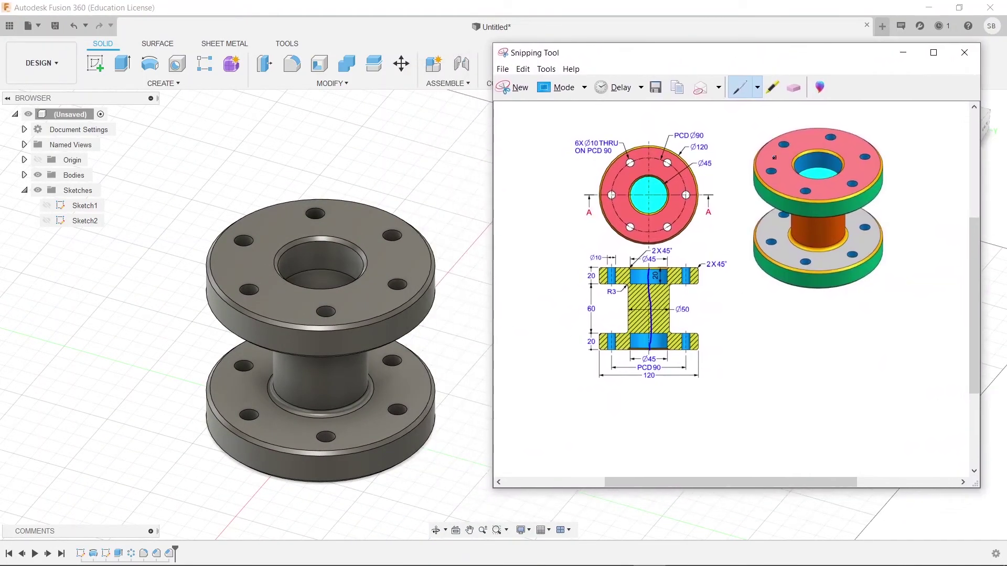
{"action": "mouse_move", "coordinate": [771, 109]}
{"action": "left_mouse_down"}
{"action": "mouse_move", "coordinate": [744, 309]}
{"action": "mouse_move", "coordinate": [952, 160]}
{"action": "mouse_move", "coordinate": [824, 101]}
{"action": "left_mouse_up"}
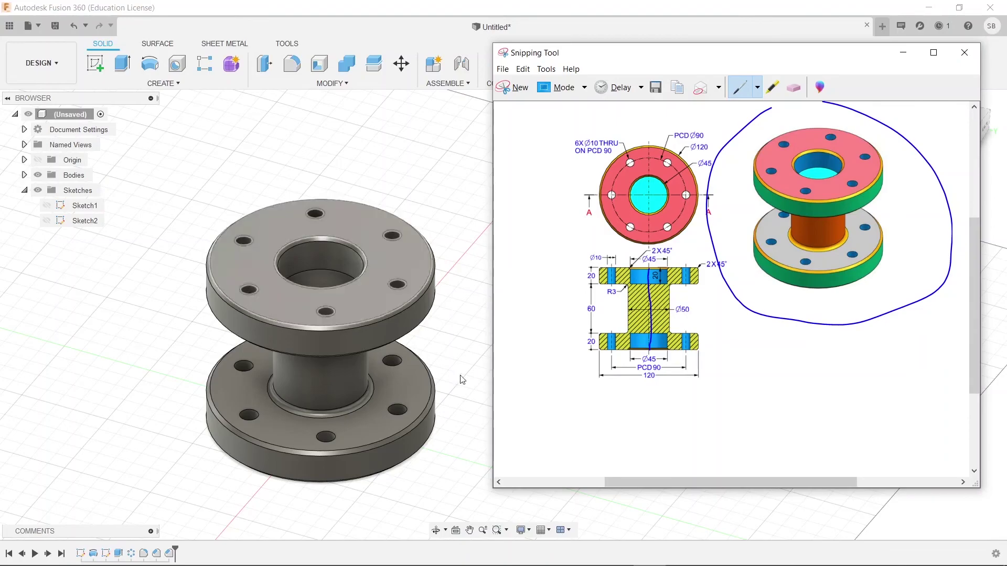
{"action": "mouse_move", "coordinate": [610, 541]}
{"action": "left_click", "coordinate": [584, 553]}
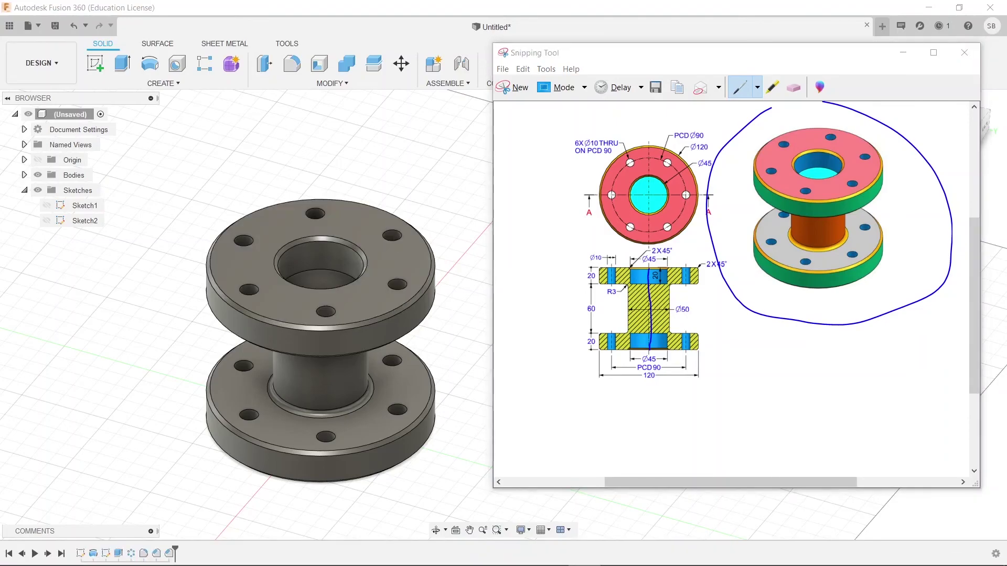